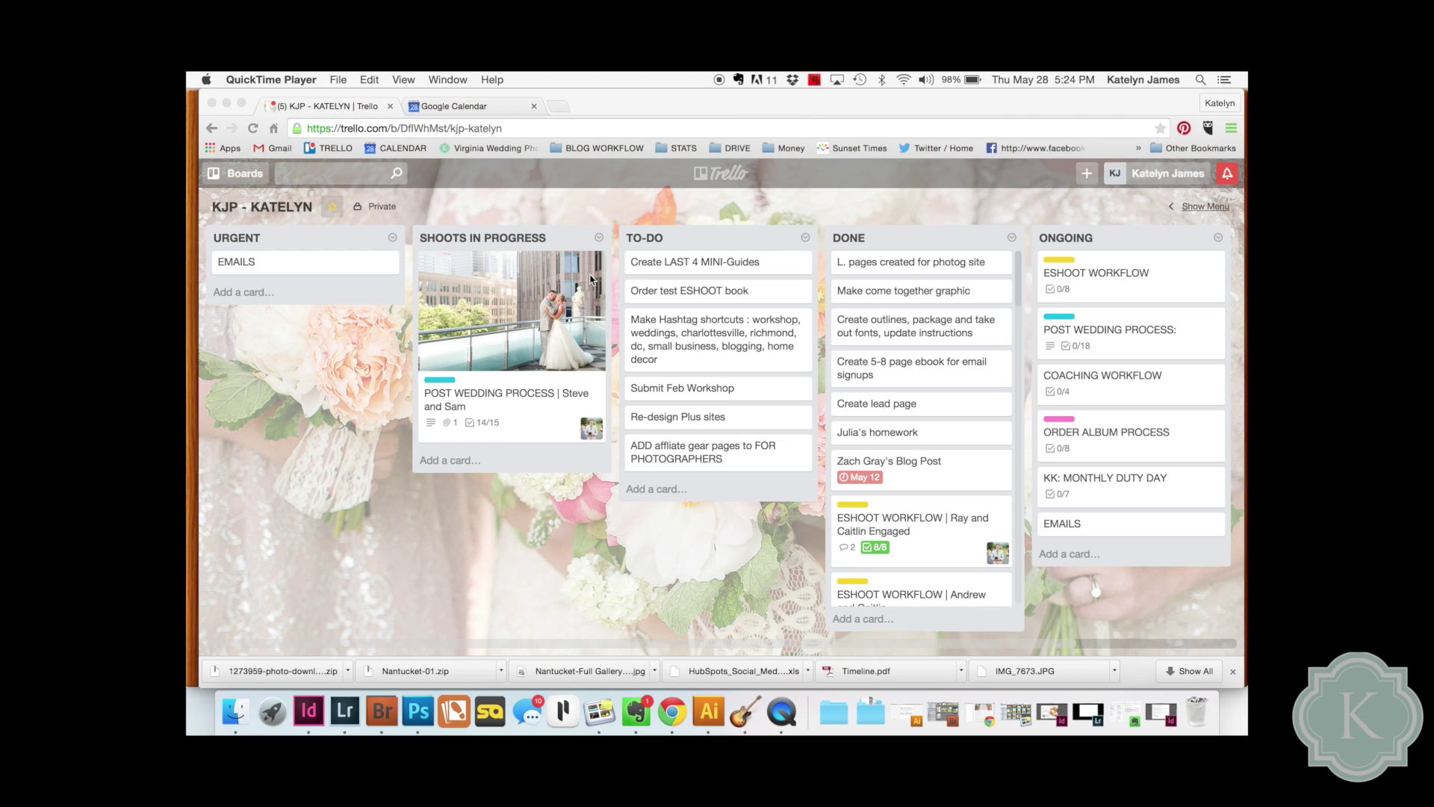
Step: Browse the boards list, visiting the other team member's KJP board and returning to the original
left_click(246, 180)
left_click(246, 175)
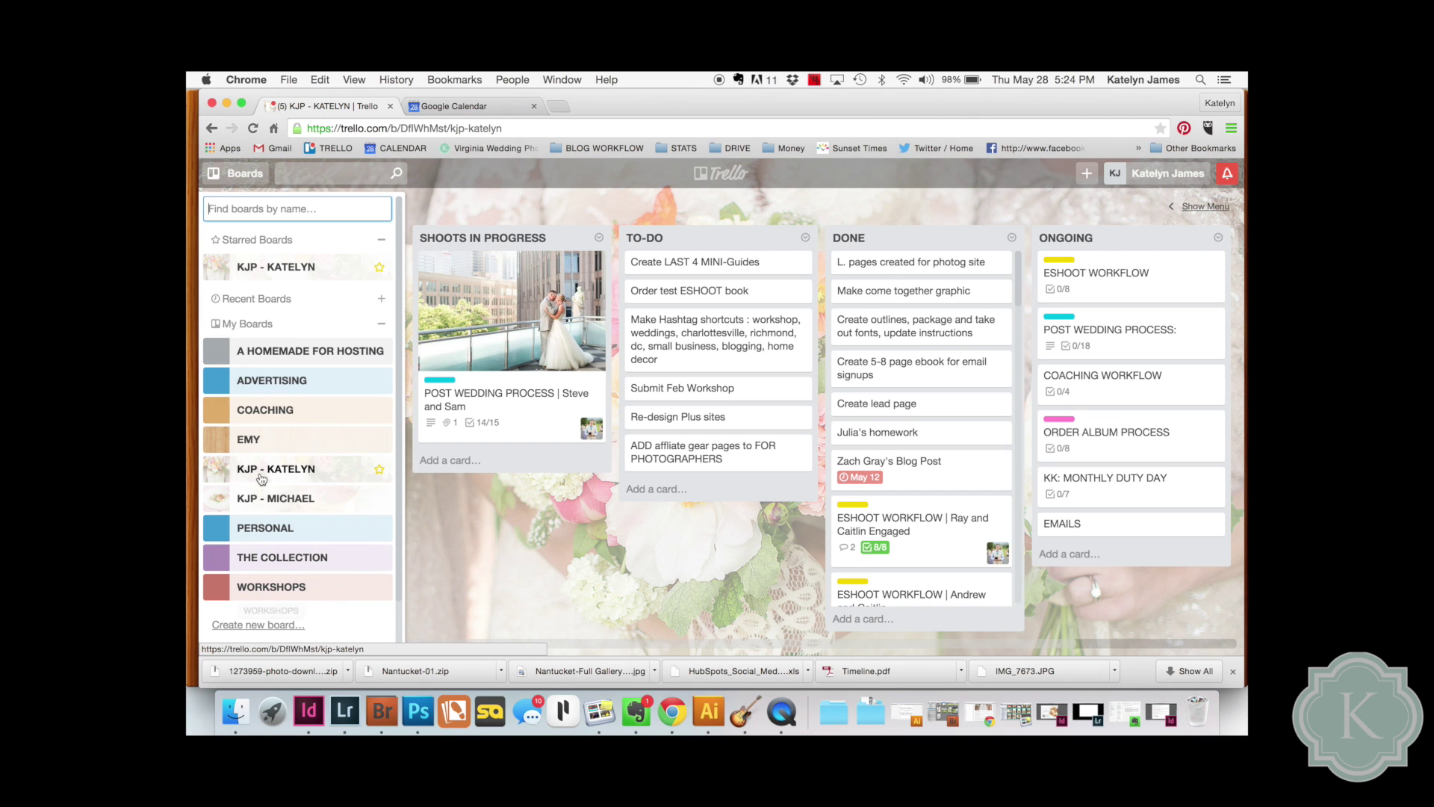
left_click(417, 519)
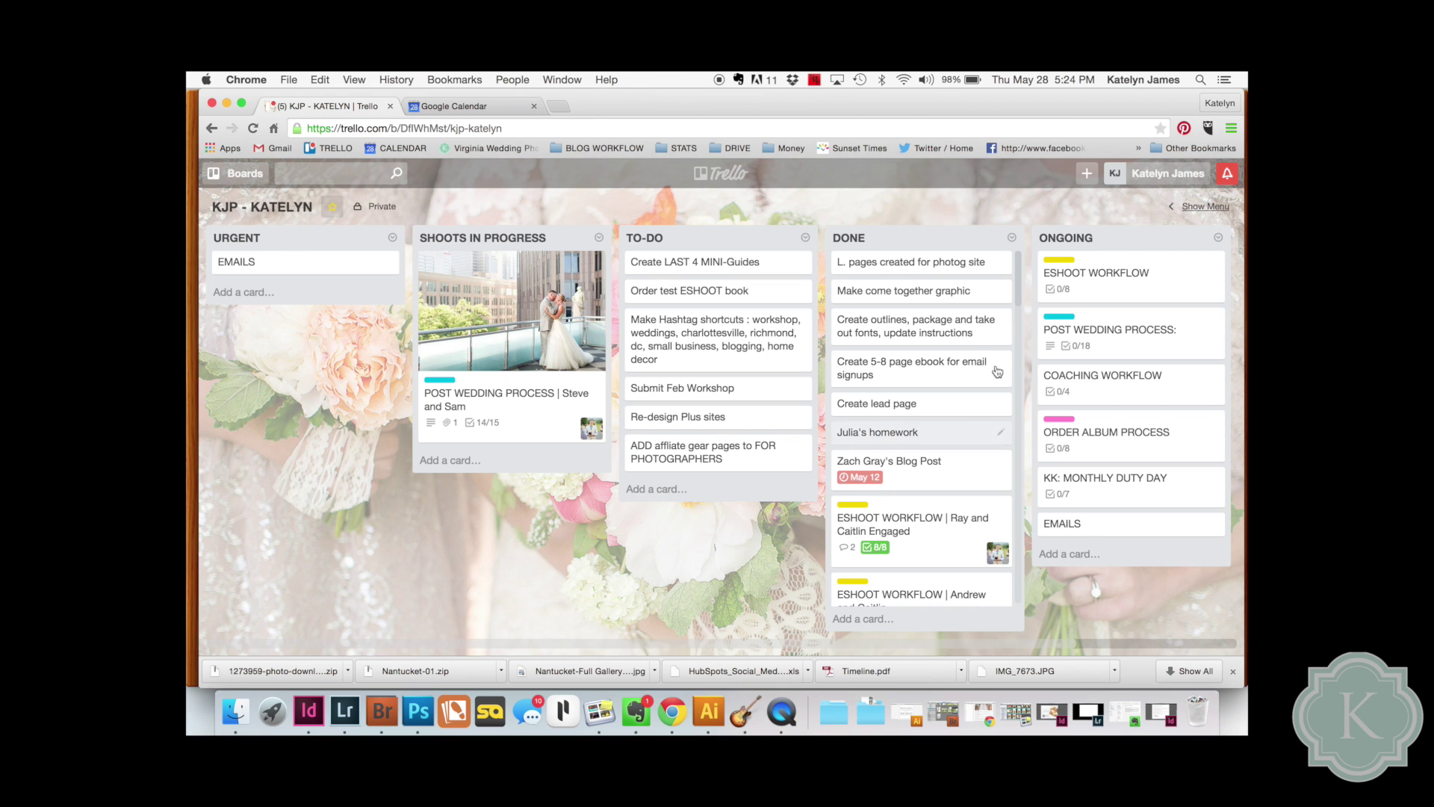
left_click(238, 174)
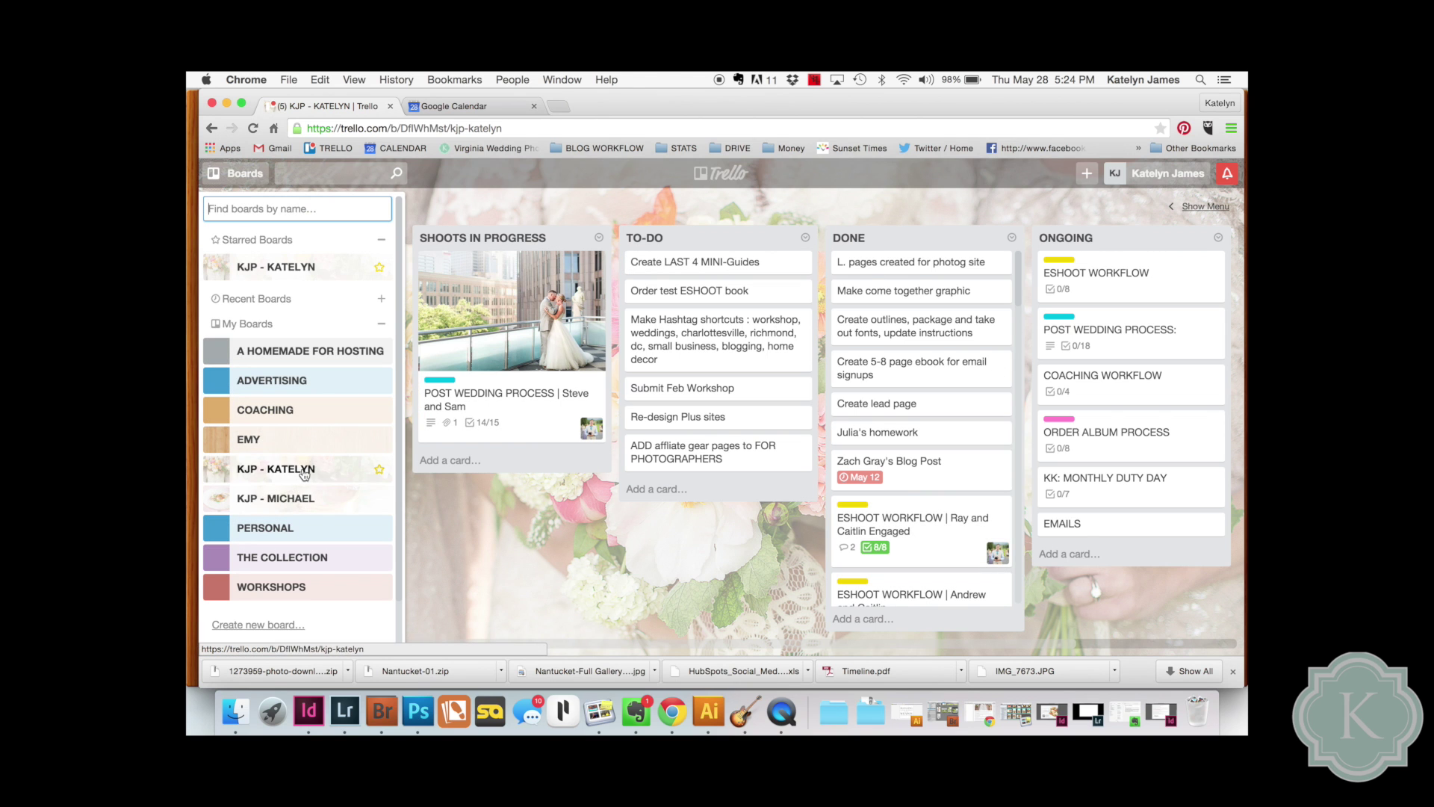
left_click(305, 501)
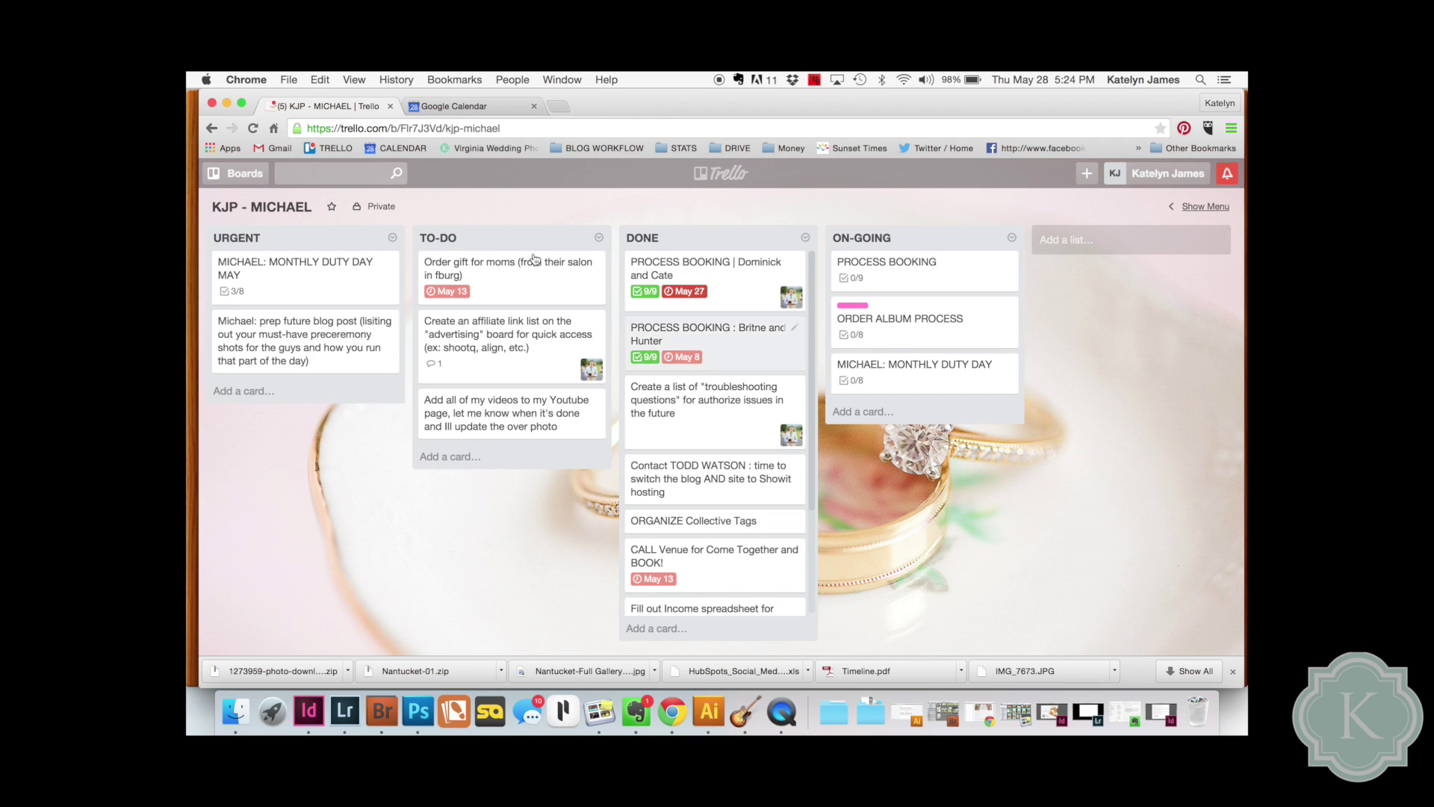
left_click(238, 173)
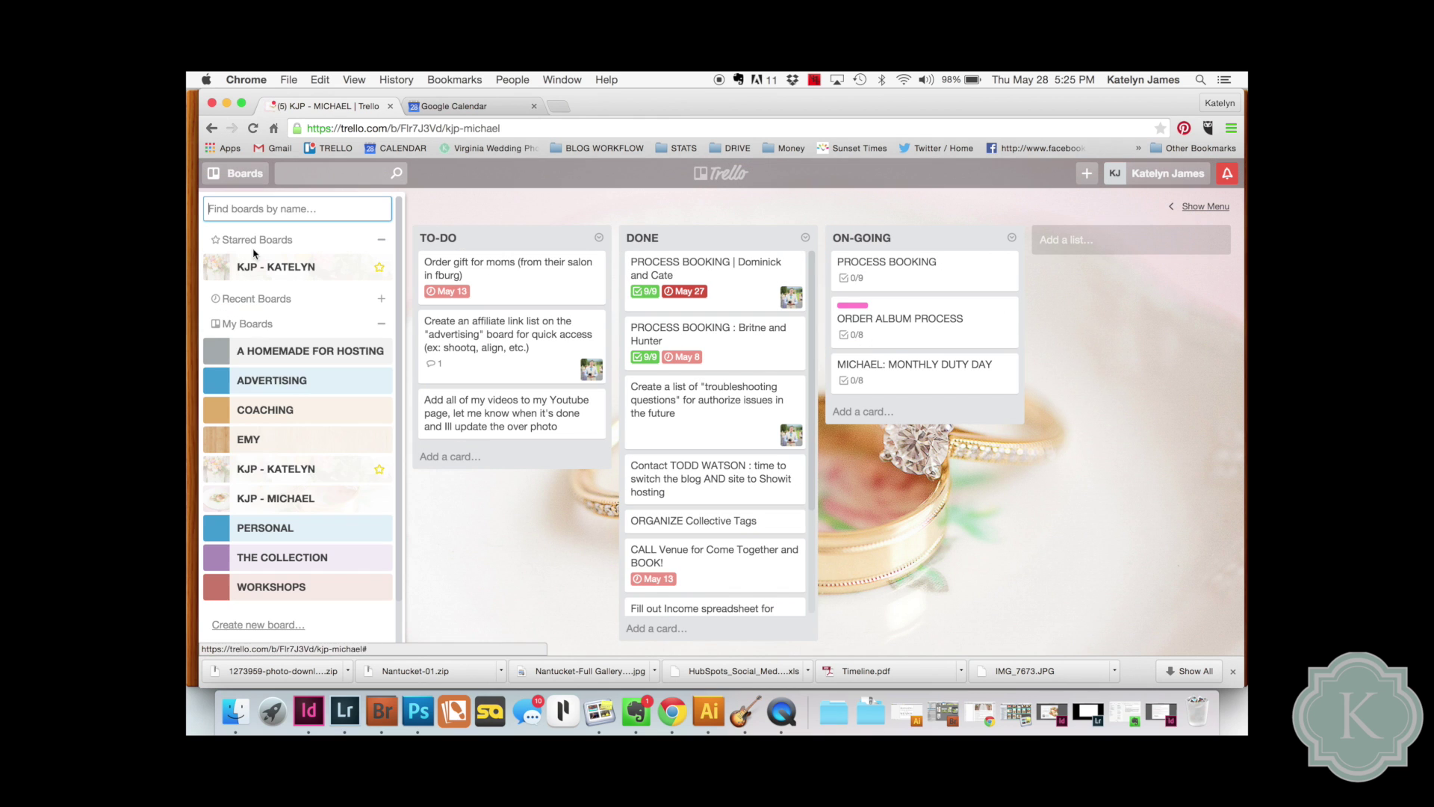
left_click(287, 470)
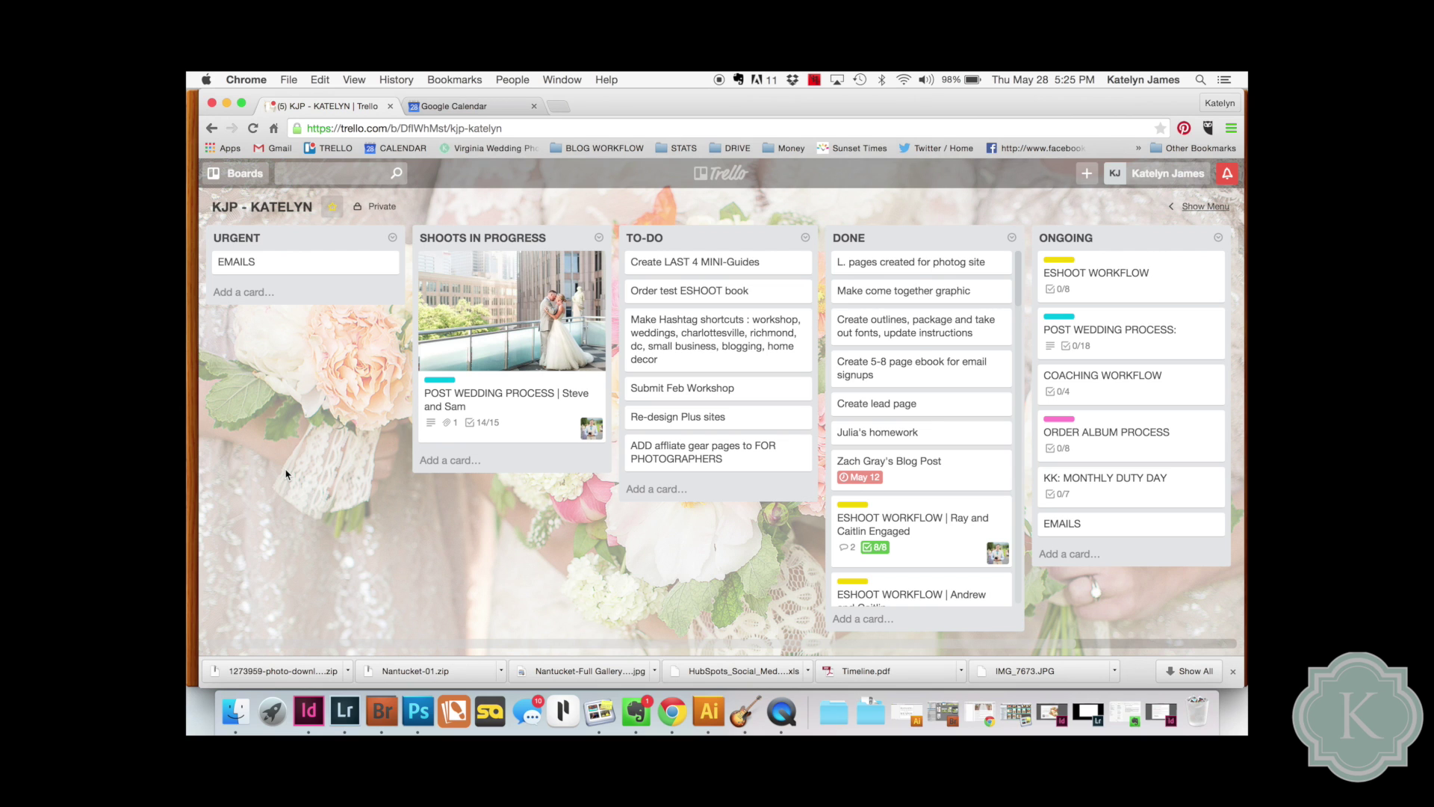
left_click(232, 176)
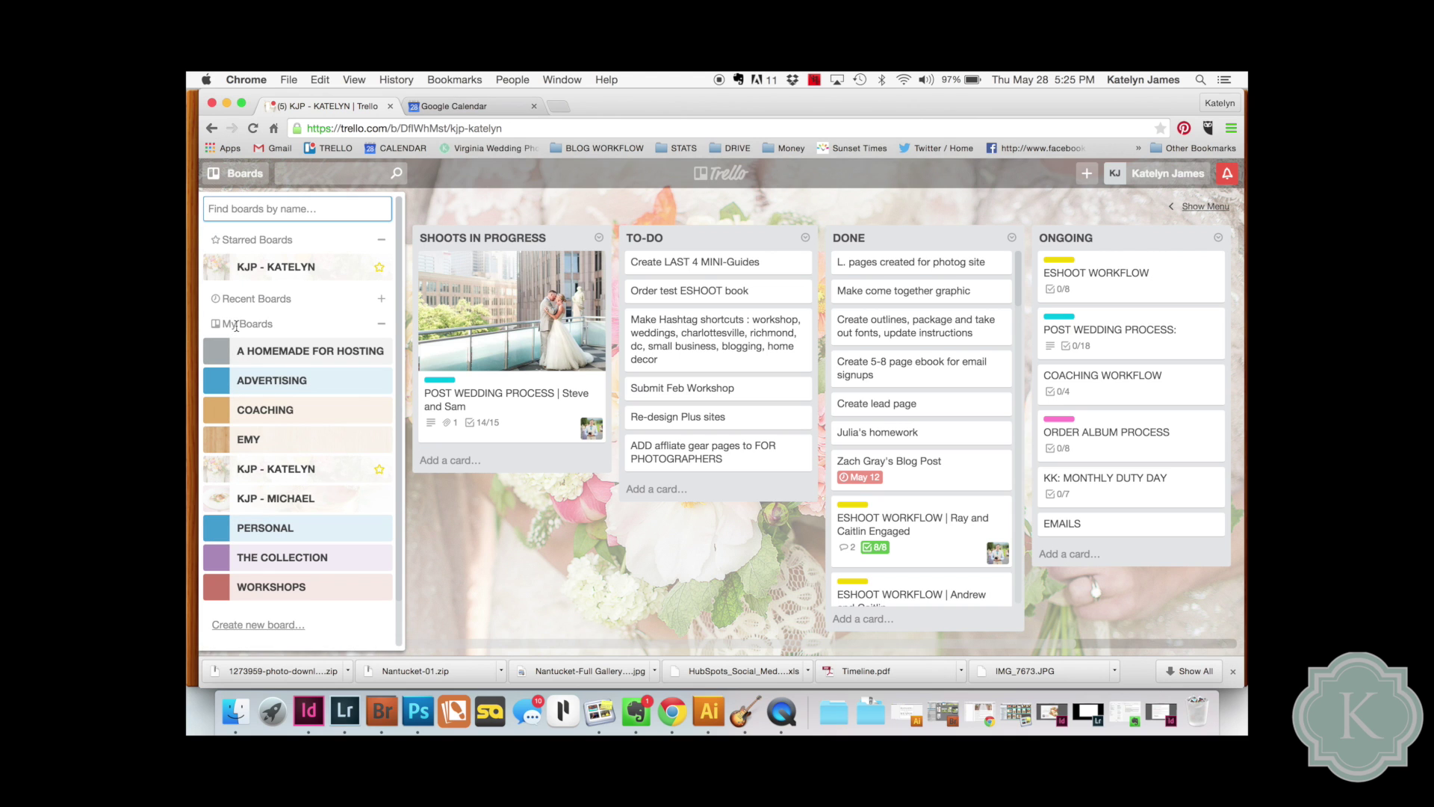
left_click(242, 178)
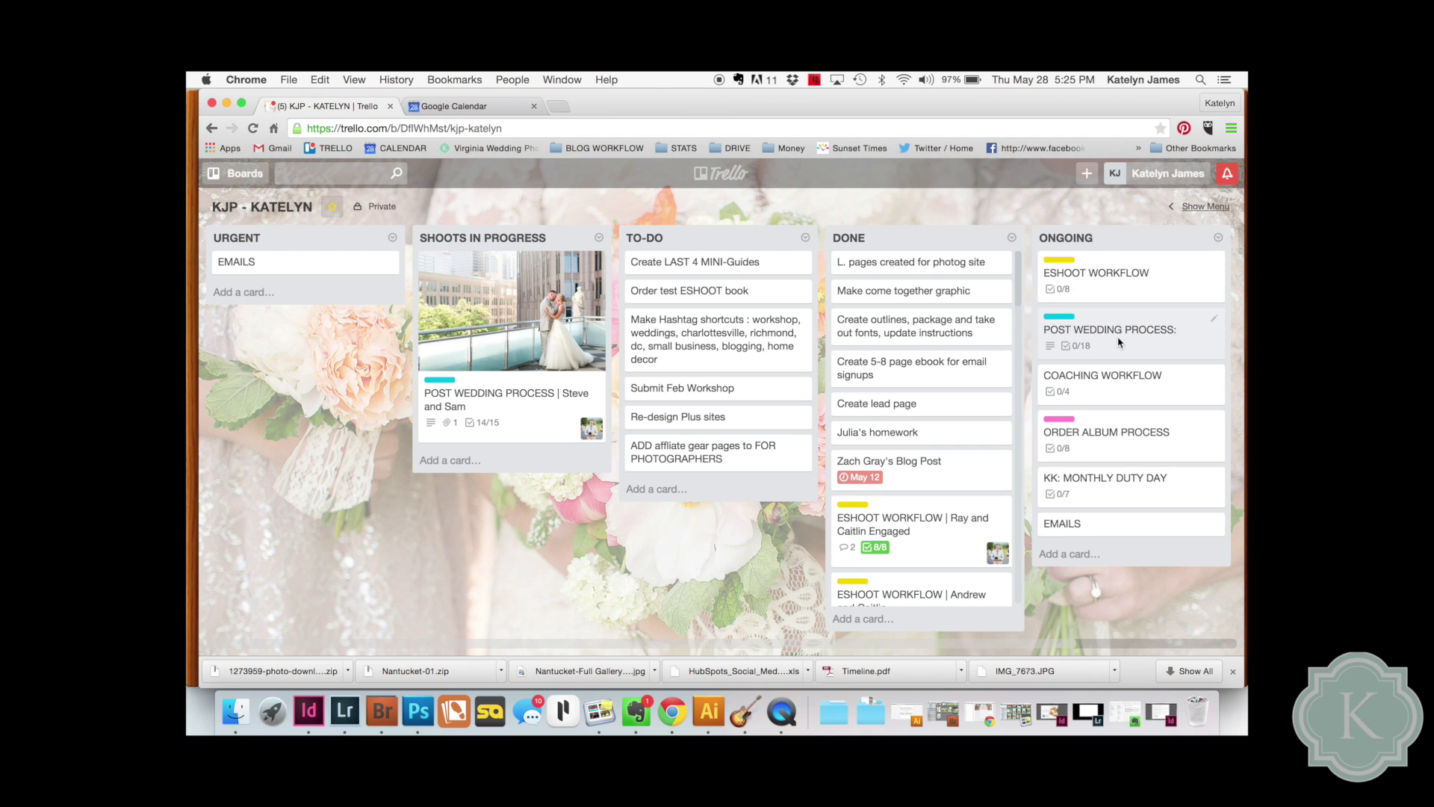
Step: Check the POST WEDDING PROCESS: card's quick edit, then review its Katelyn and Michael checklists
left_click(1215, 322)
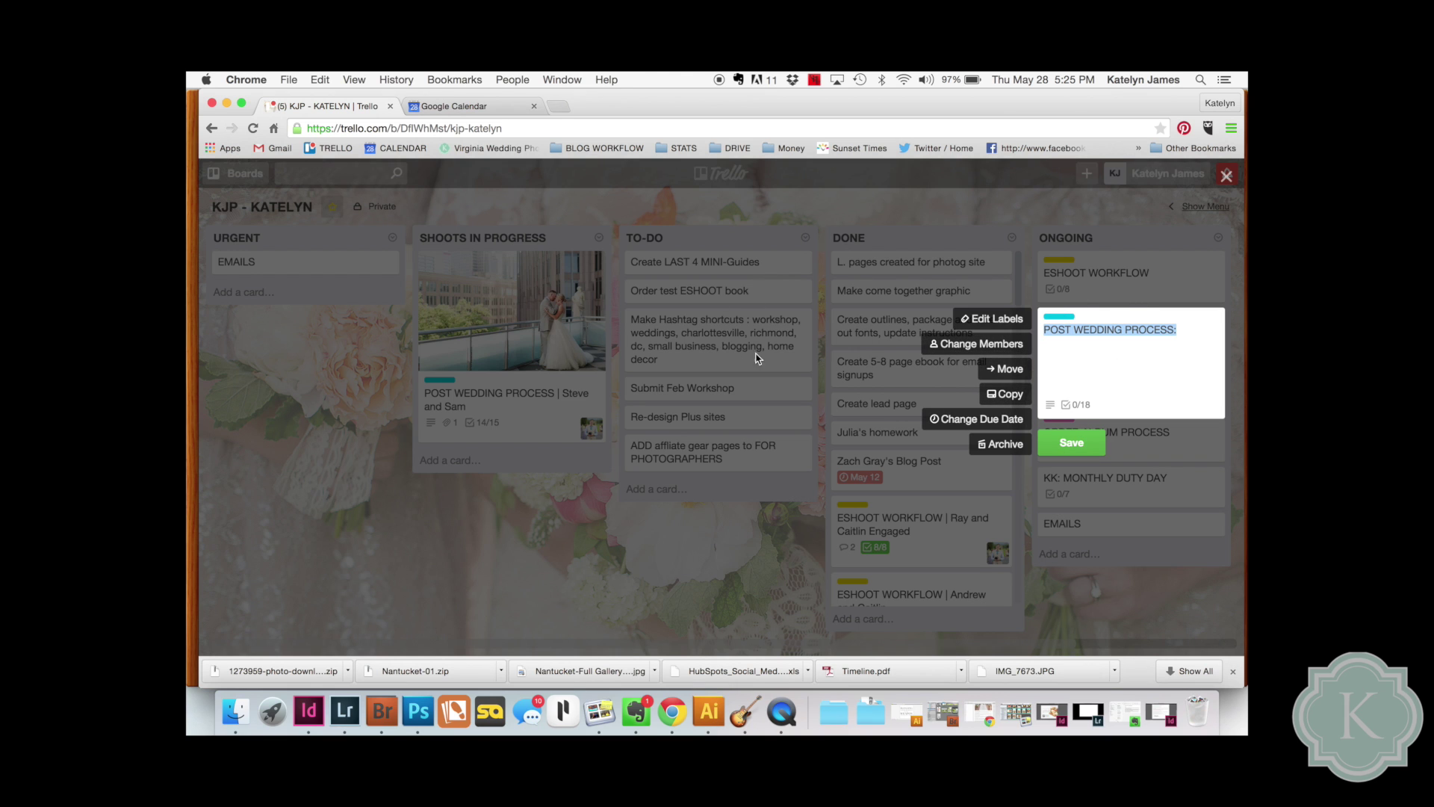
left_click(655, 531)
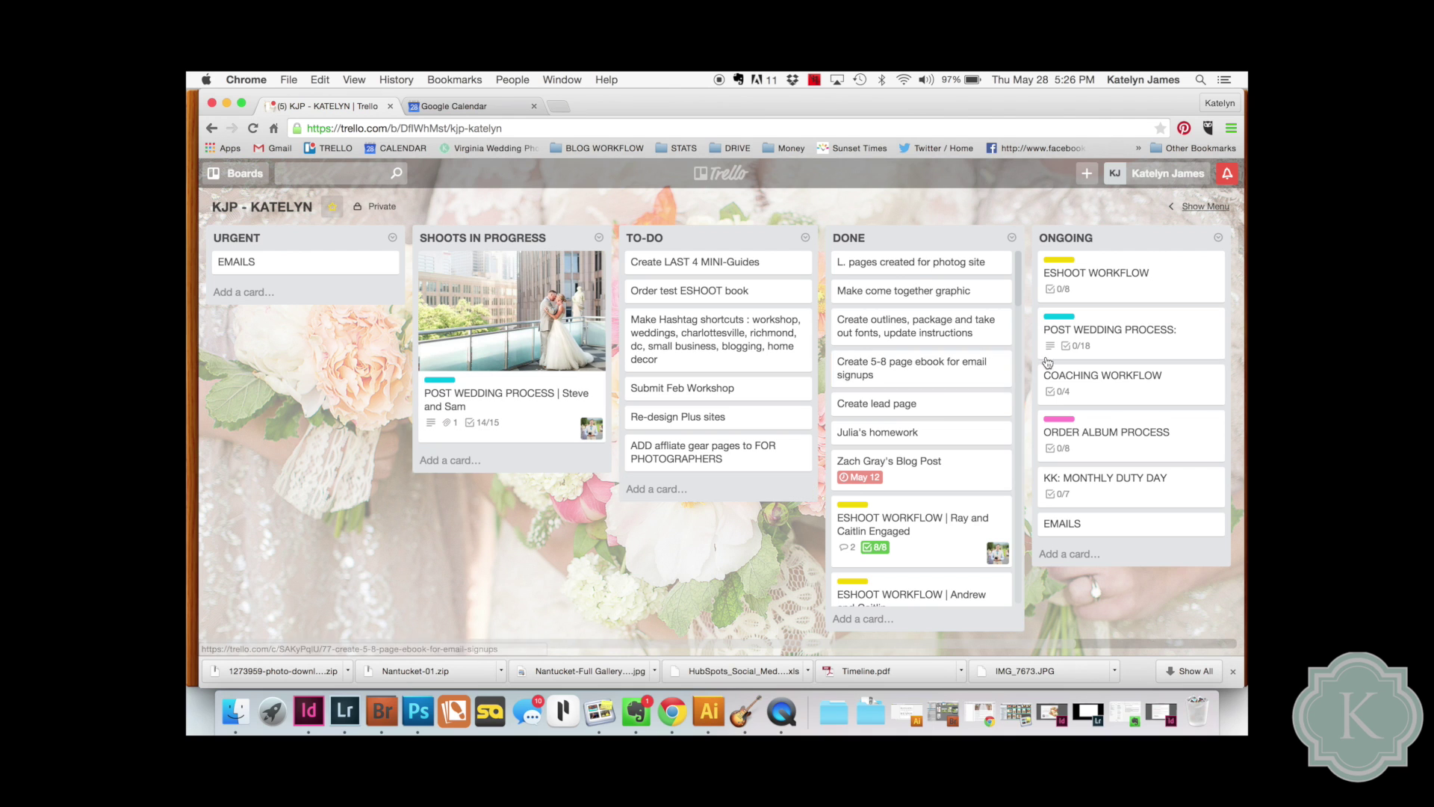
left_click(1106, 344)
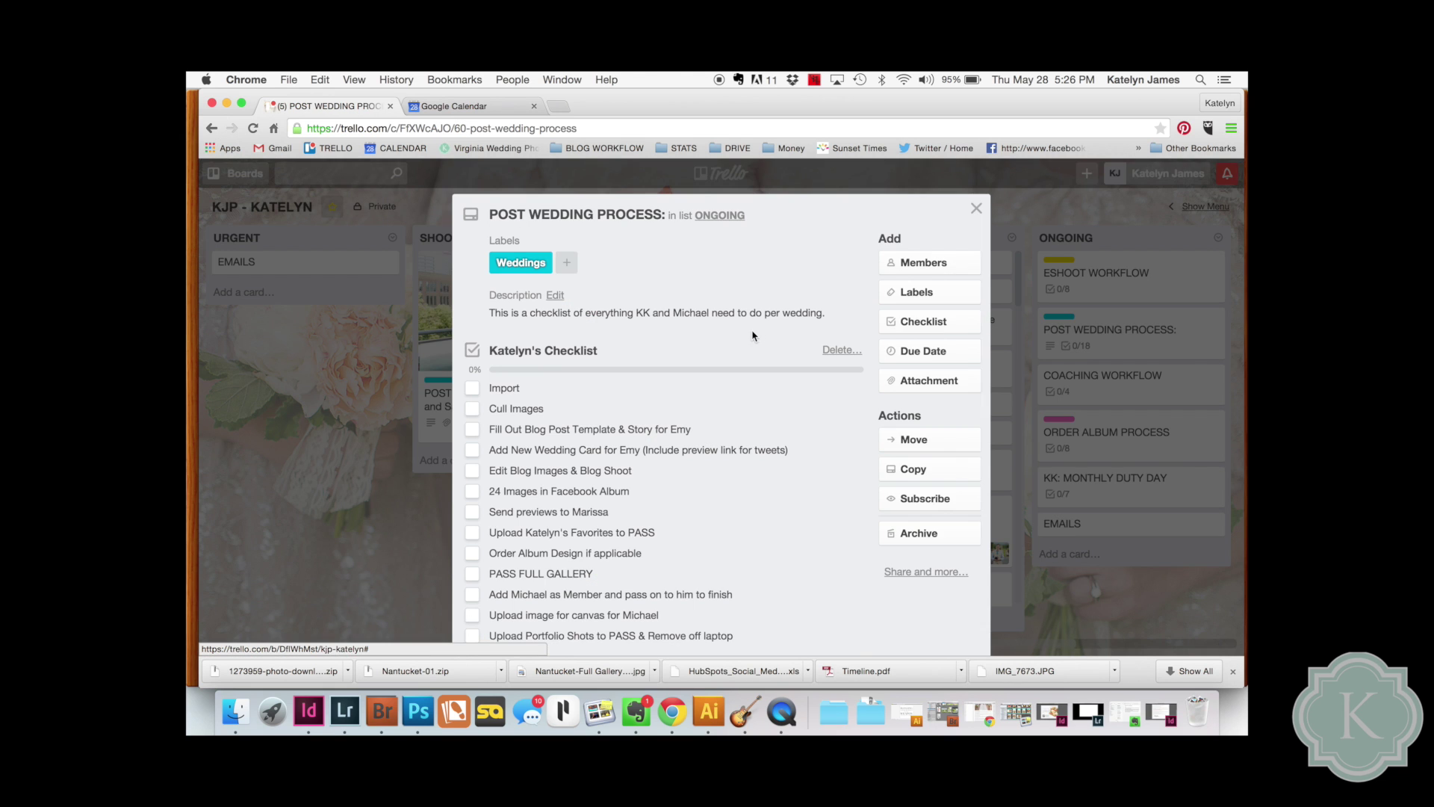
scroll(657, 493, "down", 3)
scroll(554, 483, "up", 3)
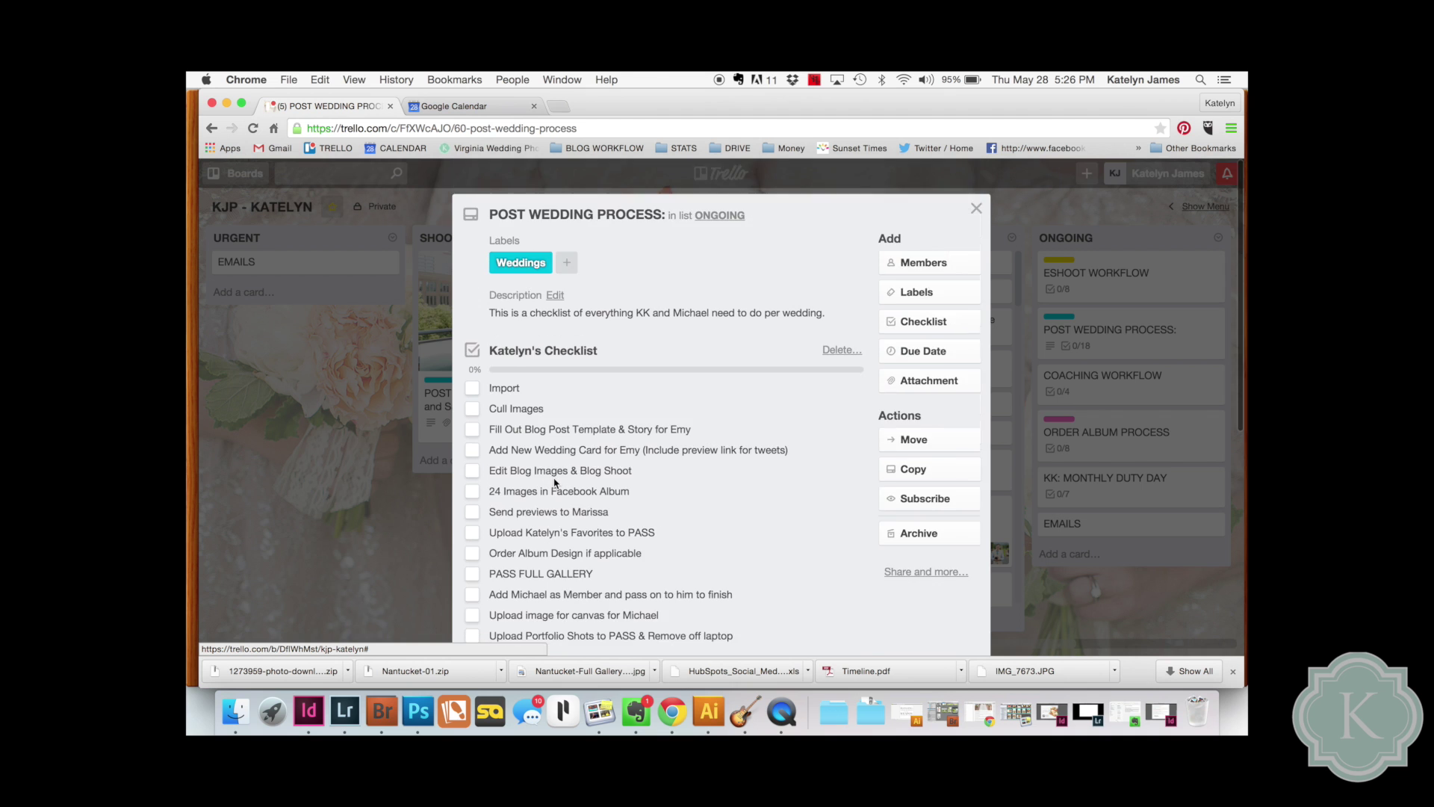
scroll(554, 484, "down", 5)
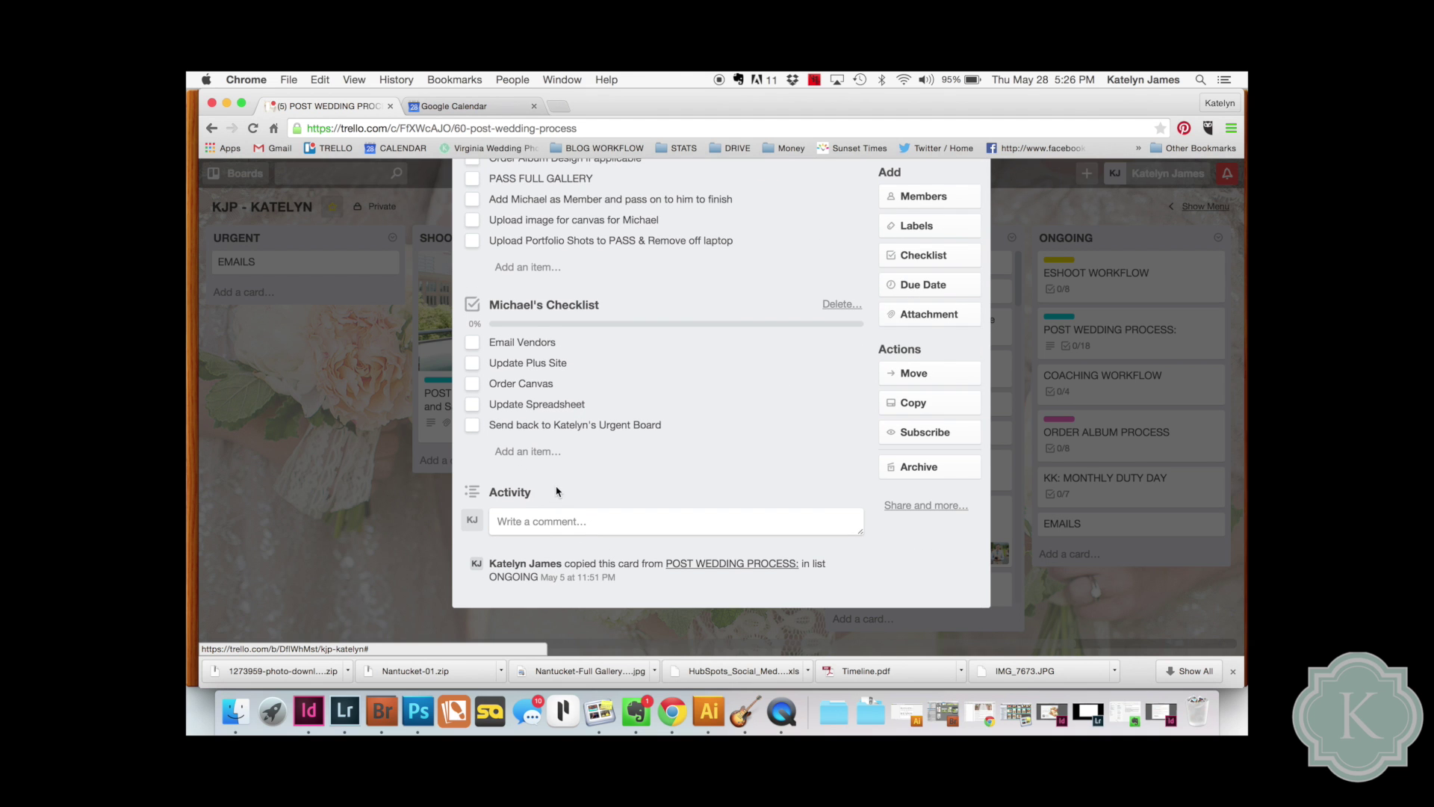
scroll(556, 491, "up", 5)
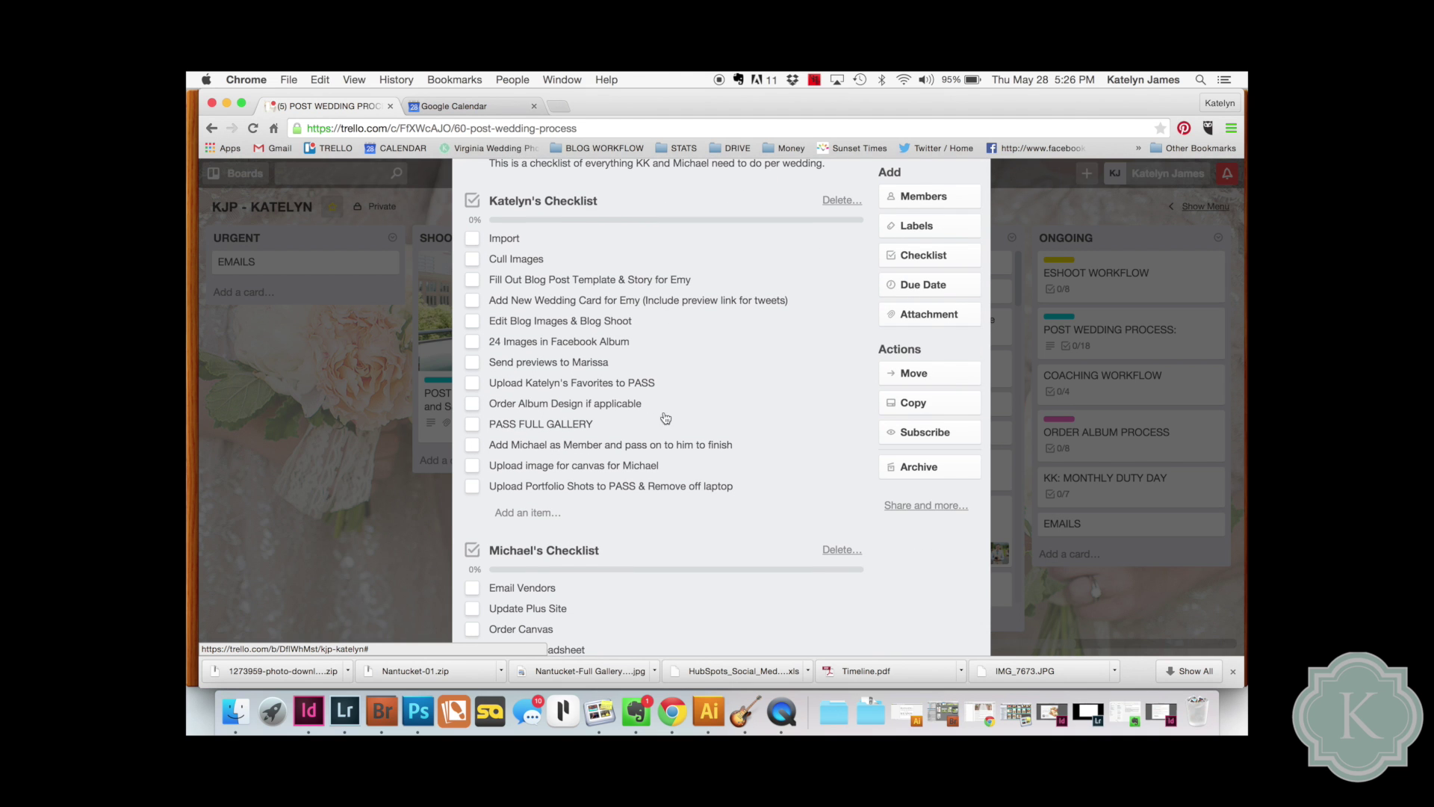
scroll(584, 342, "up", 3)
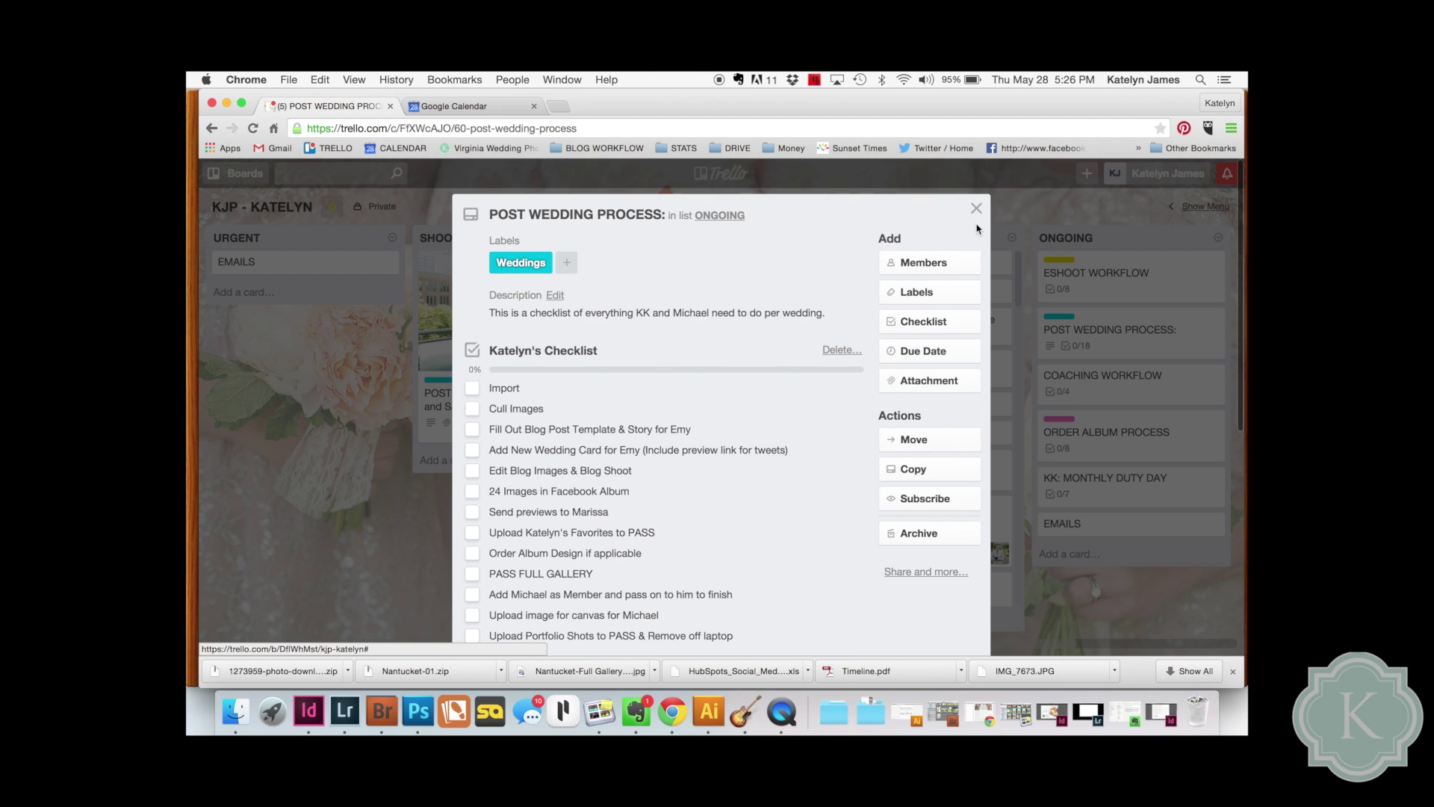
left_click(976, 209)
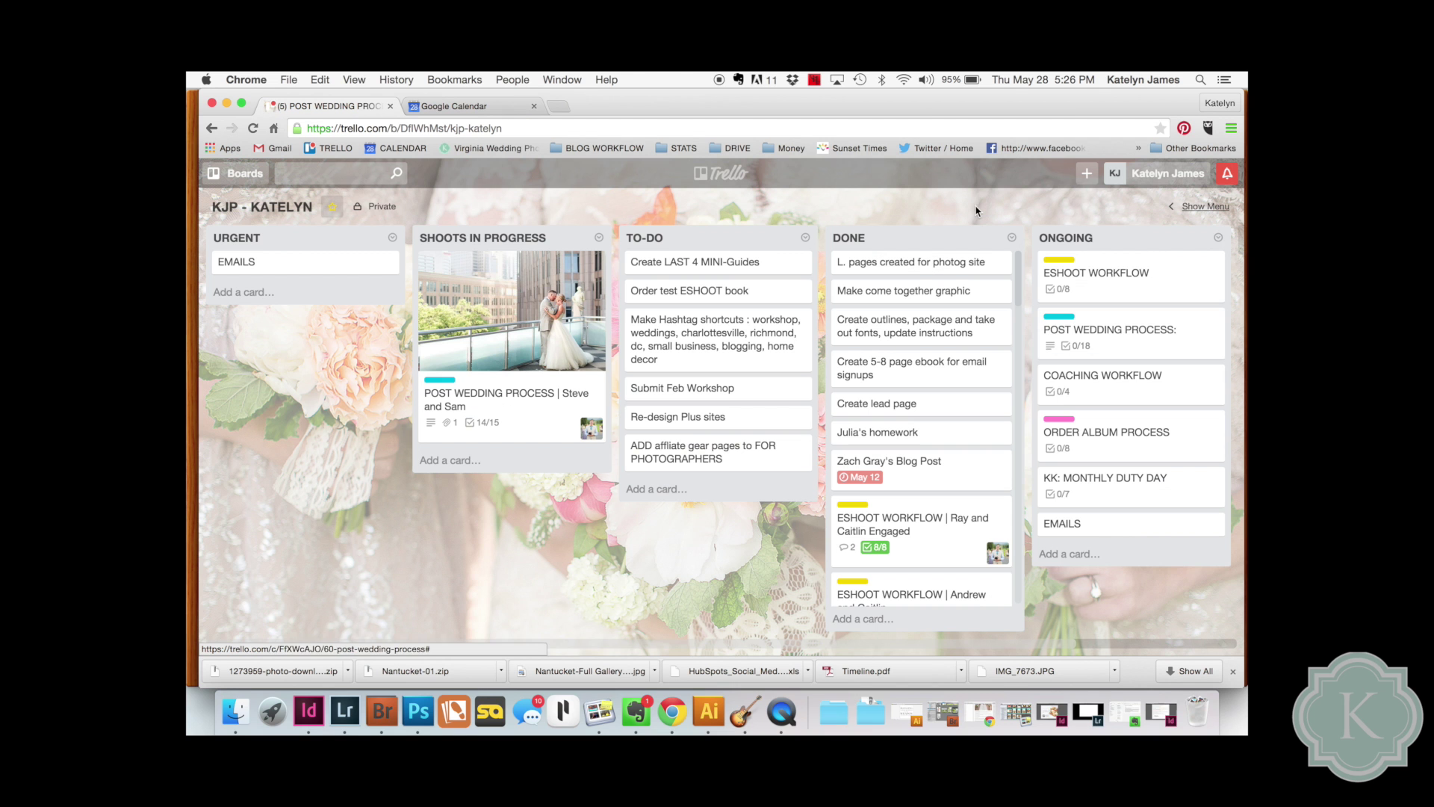
Step: Copy the POST WEDDING PROCESS: template under the new couple's names and place it atop SHOOTS IN PROGRESS
left_click(1213, 320)
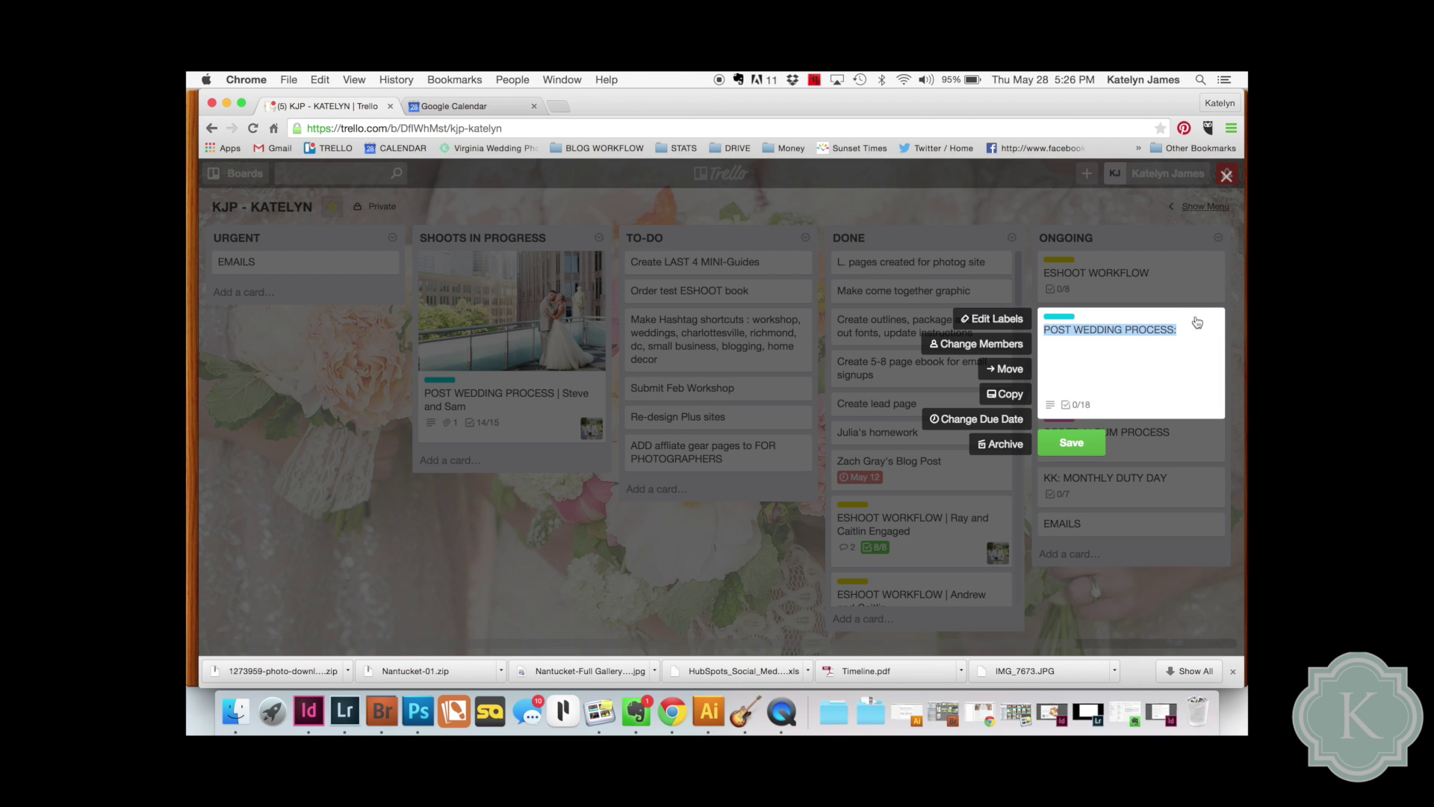
left_click(1008, 395)
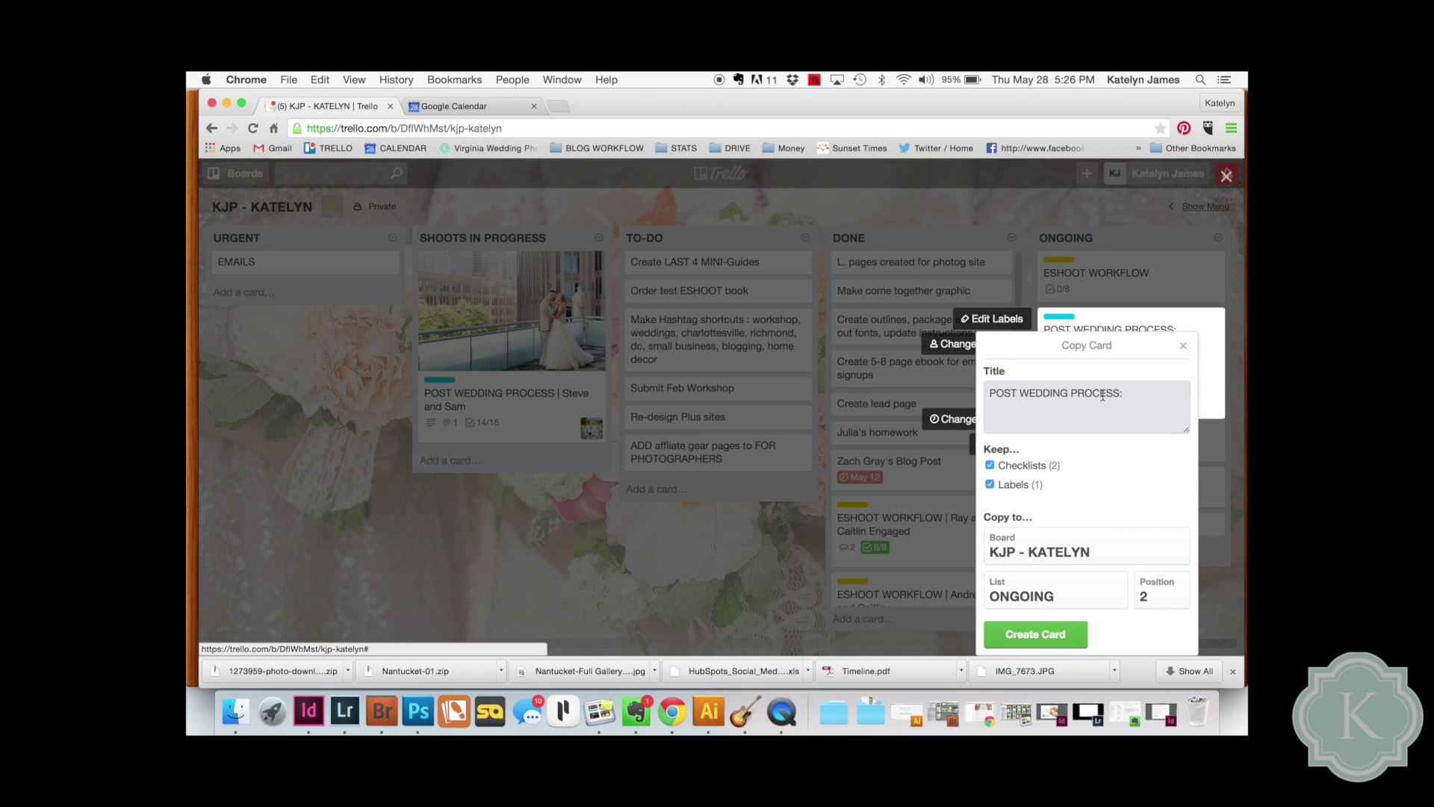
left_click(1134, 399)
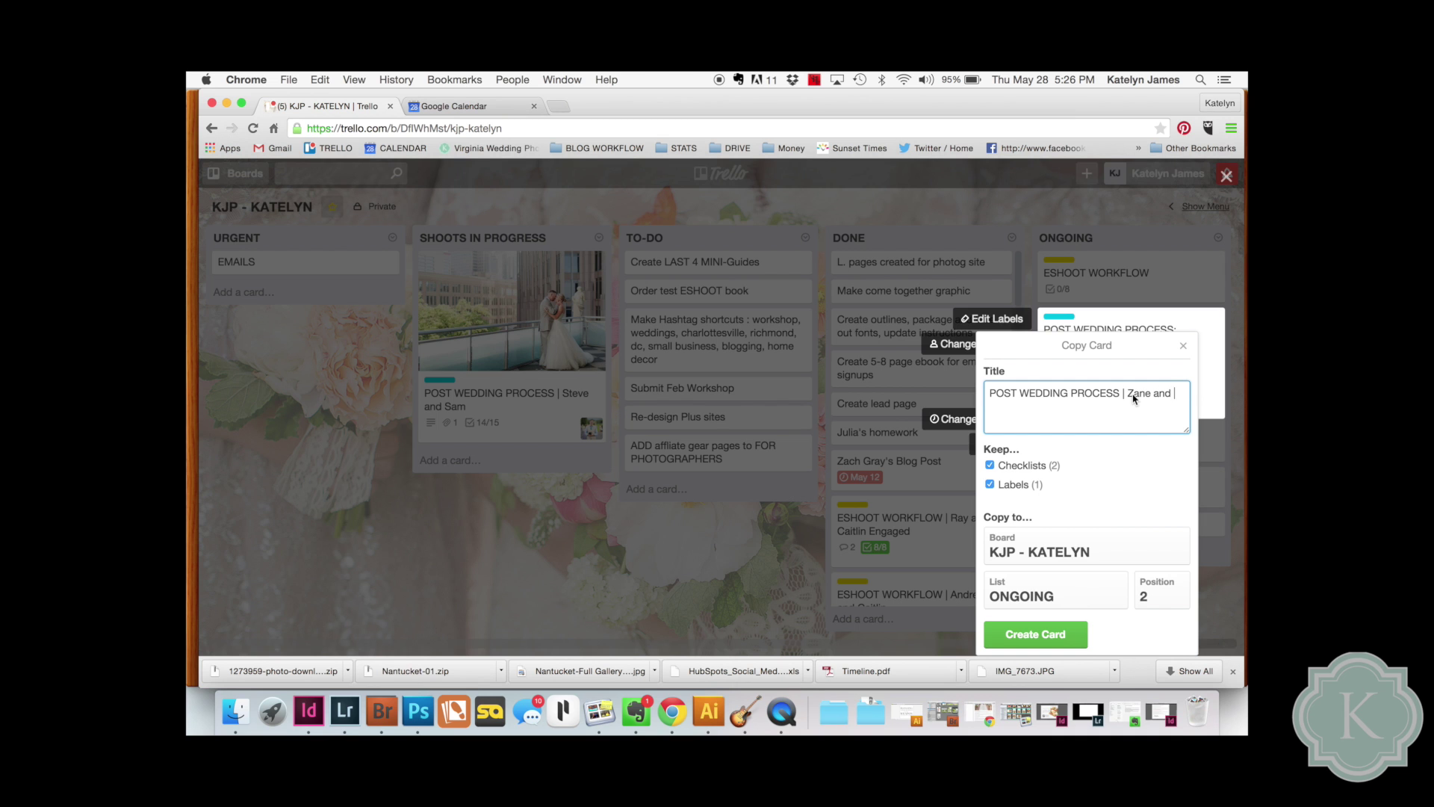
left_click(1016, 638)
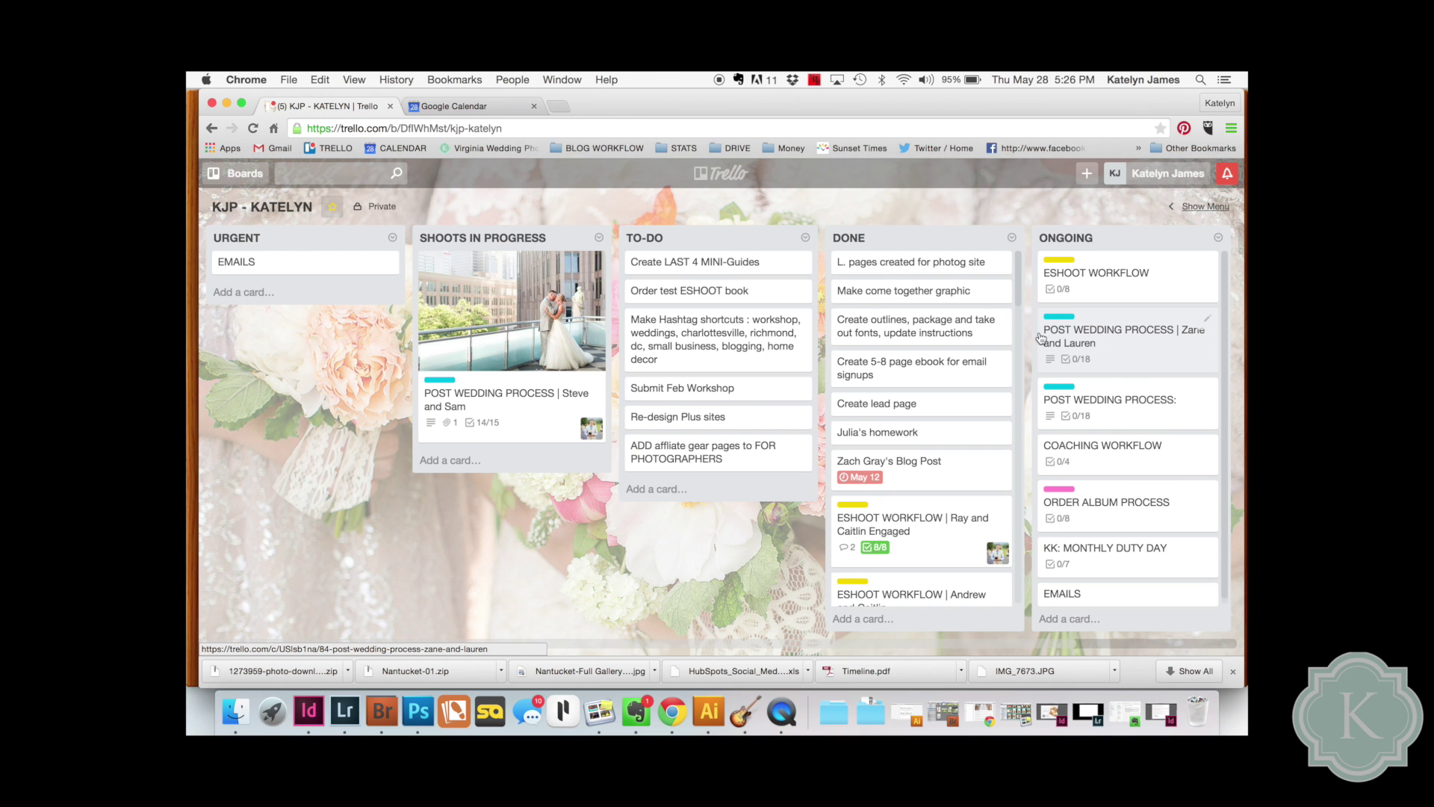
left_click_drag(1041, 337, 481, 283)
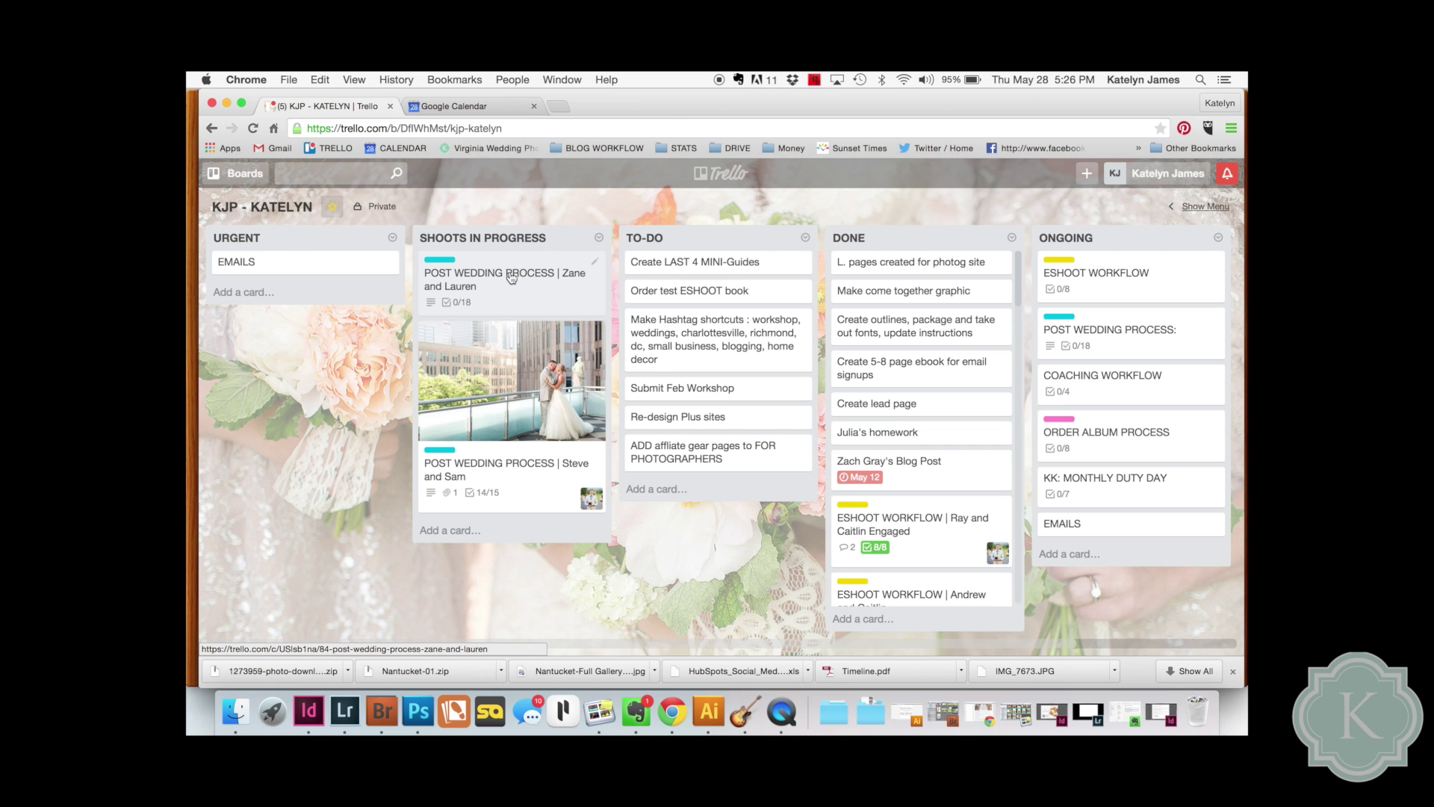
Step: Look over the new couple's post-wedding card checklists
left_click(511, 277)
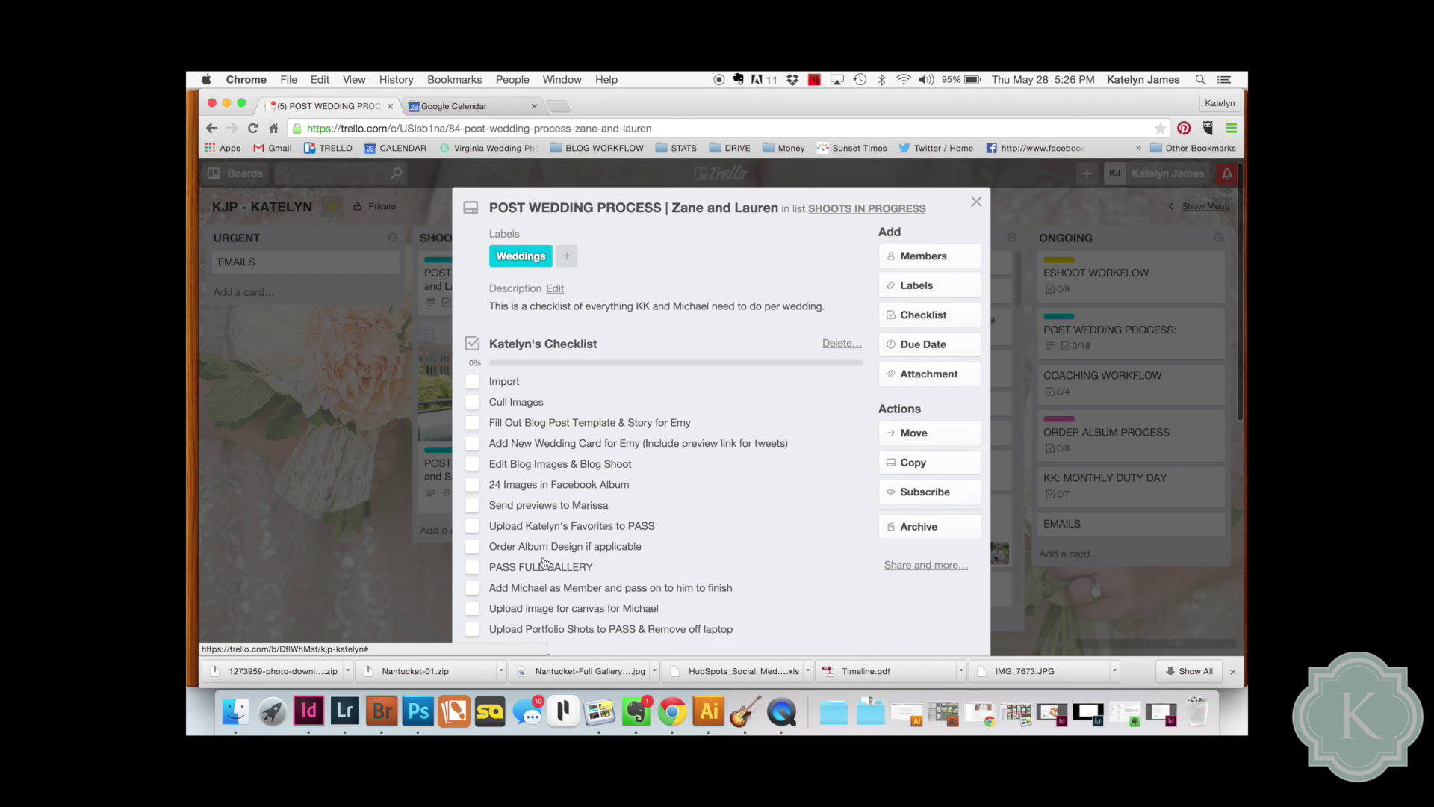
scroll(543, 562, "down", 4)
scroll(620, 493, "down", 3)
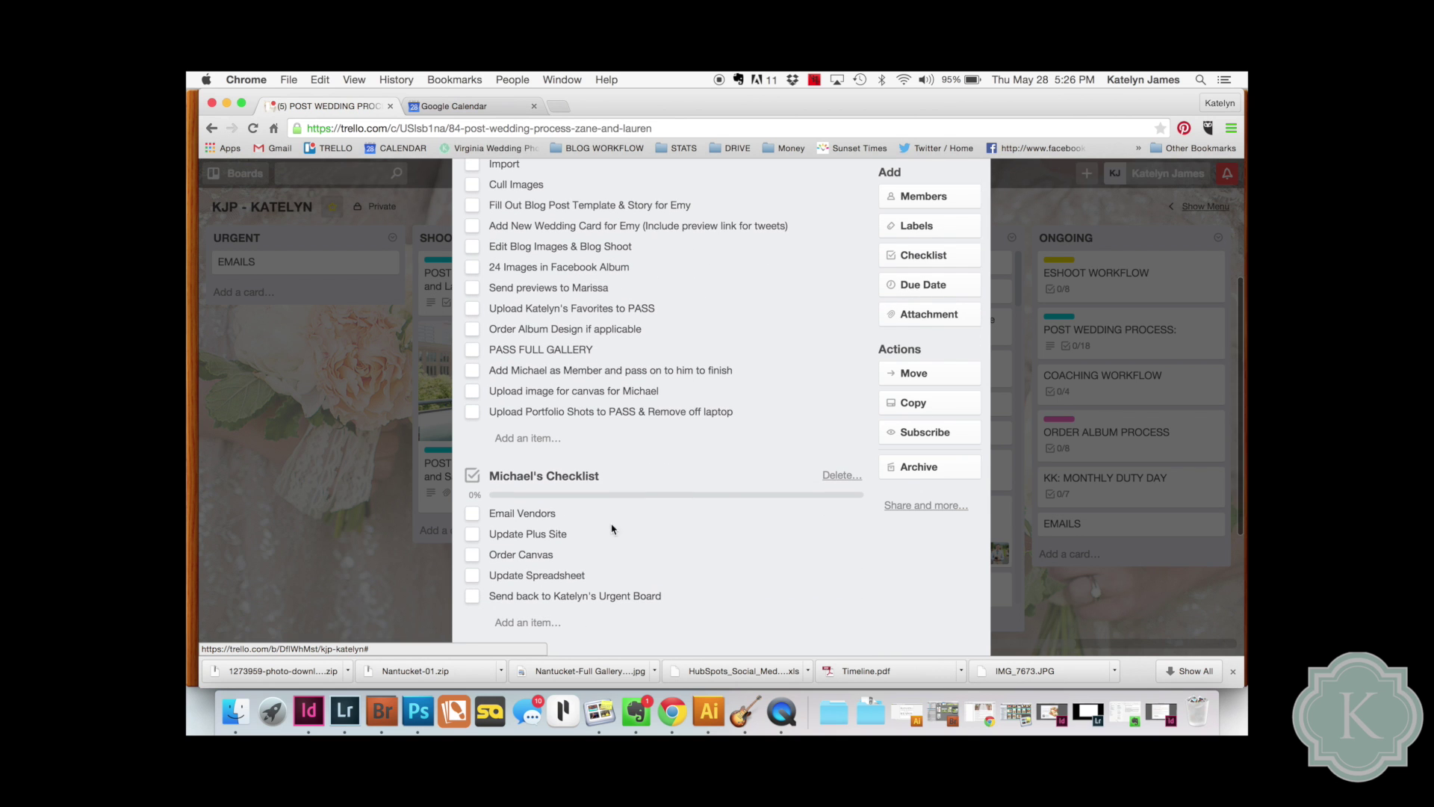
scroll(661, 349, "up", 6)
left_click(975, 209)
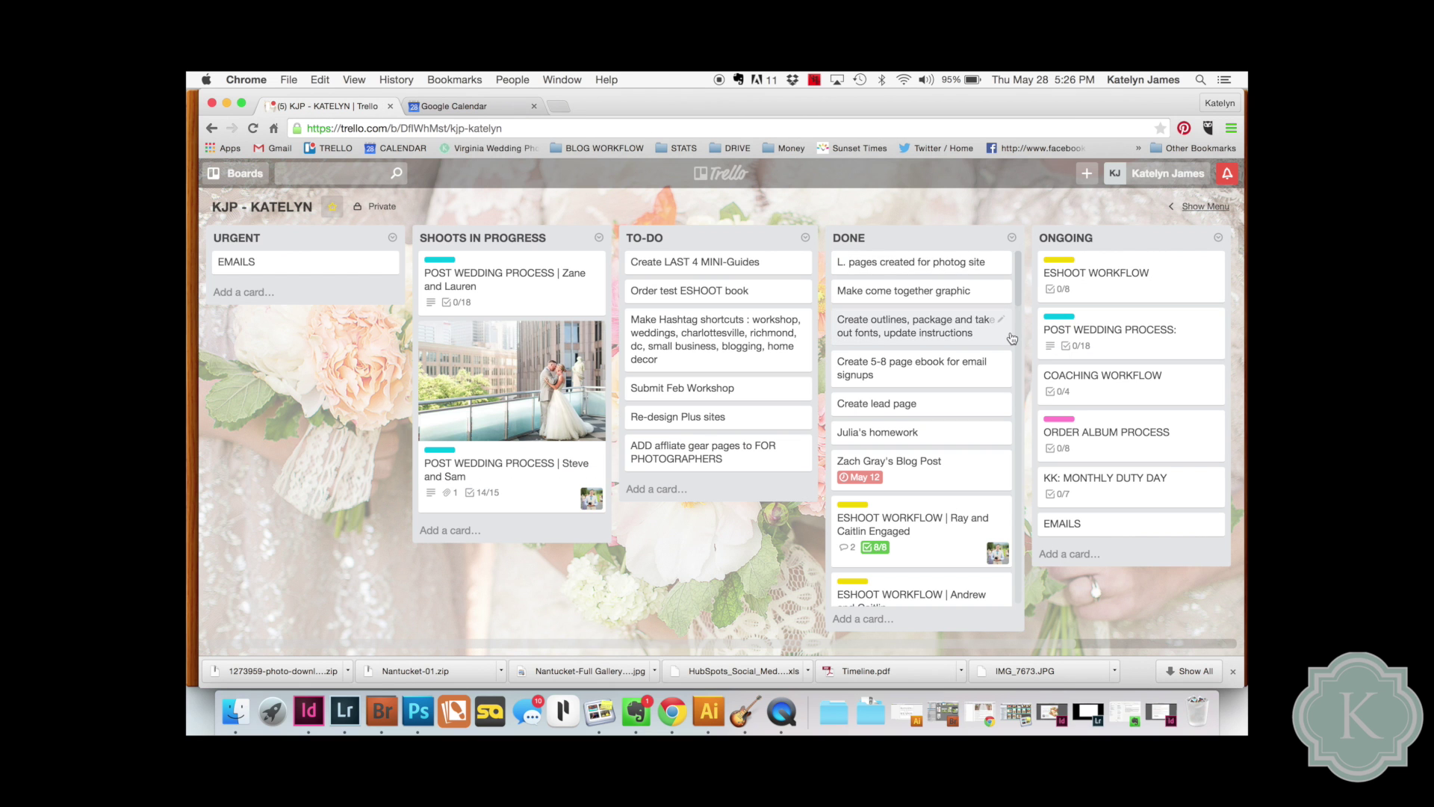
Step: Tick Import, Cull Images, blog post template and new wedding card (4/18); move Submit Feb Workshop to URGENT
left_click(490, 300)
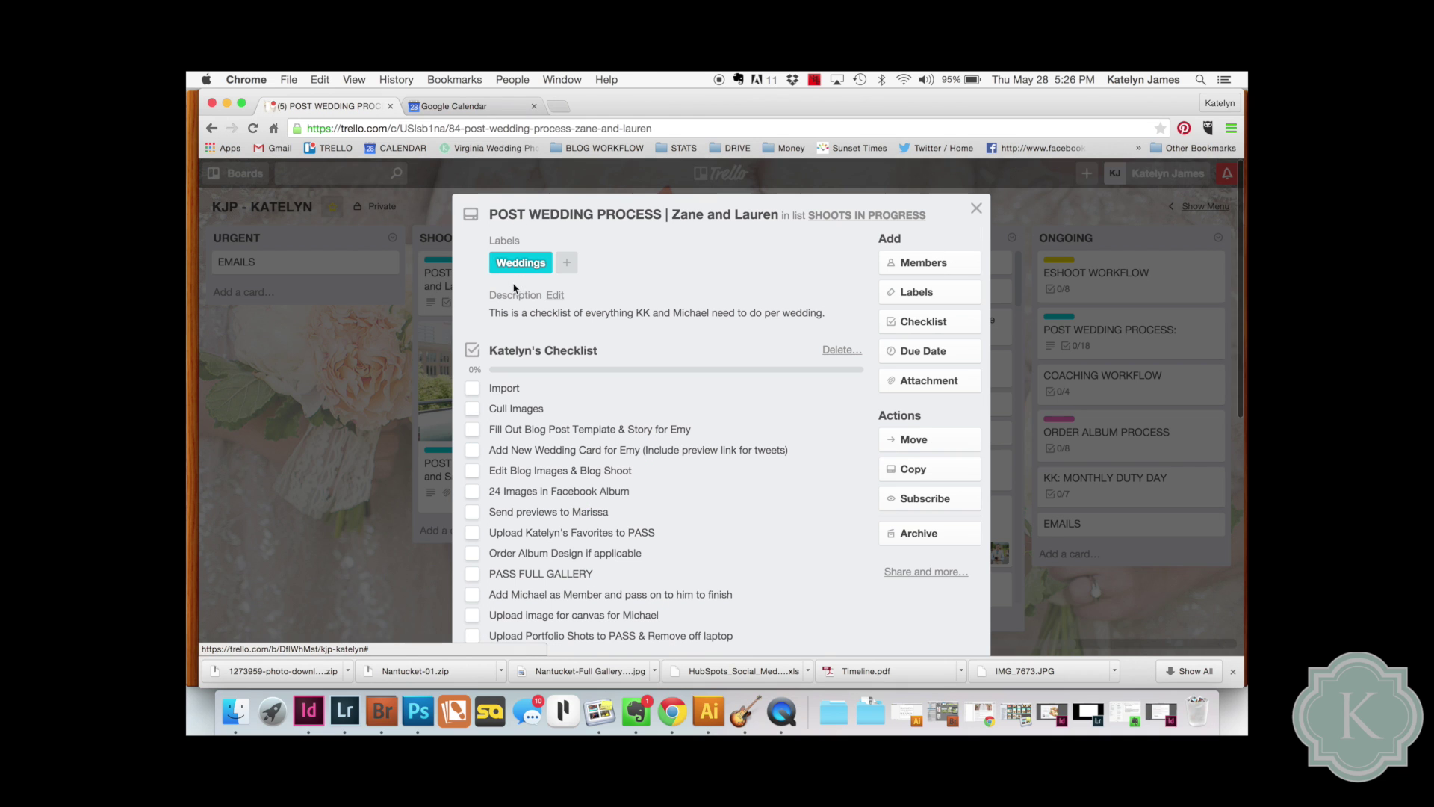
left_click(471, 389)
left_click(472, 409)
left_click(472, 430)
left_click(472, 450)
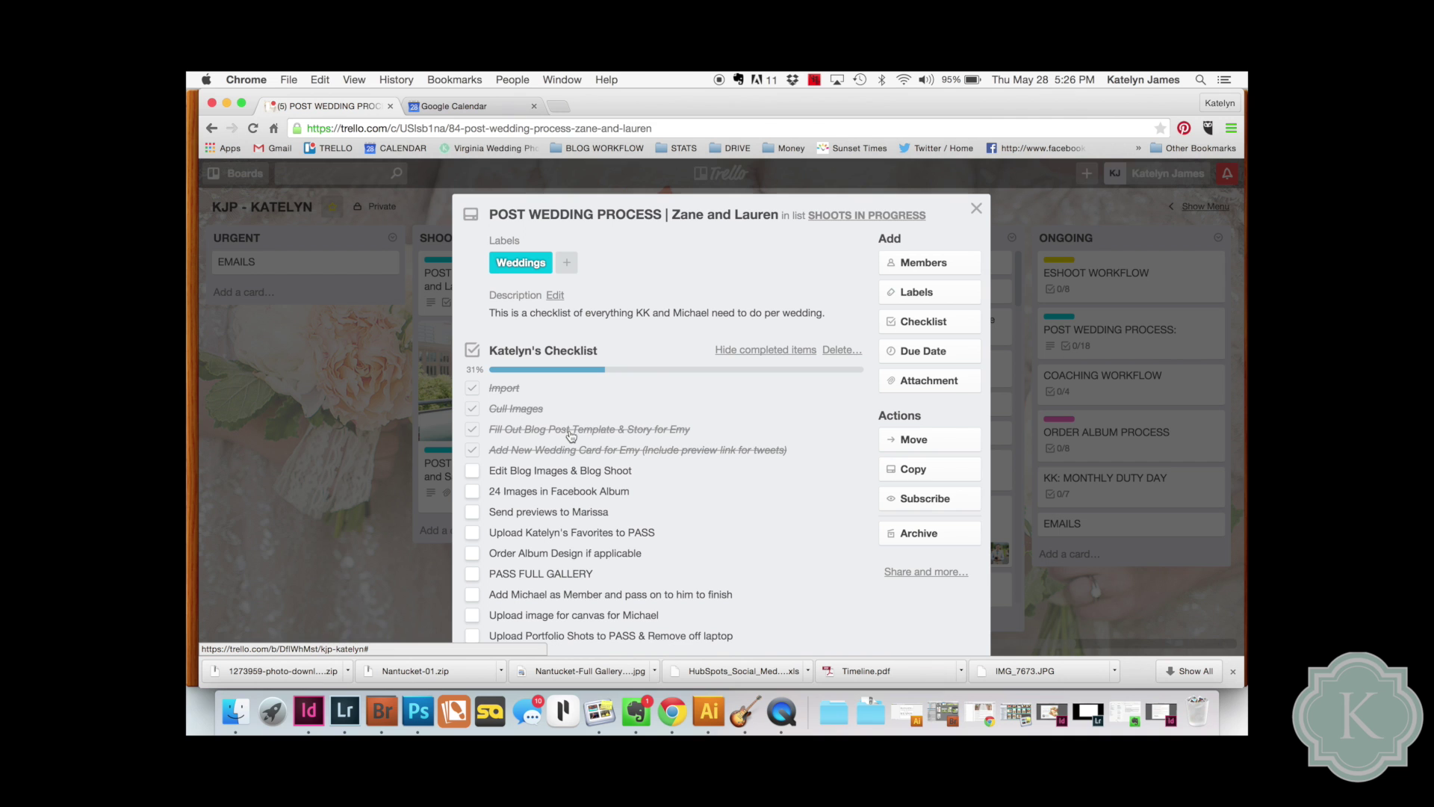
left_click(976, 208)
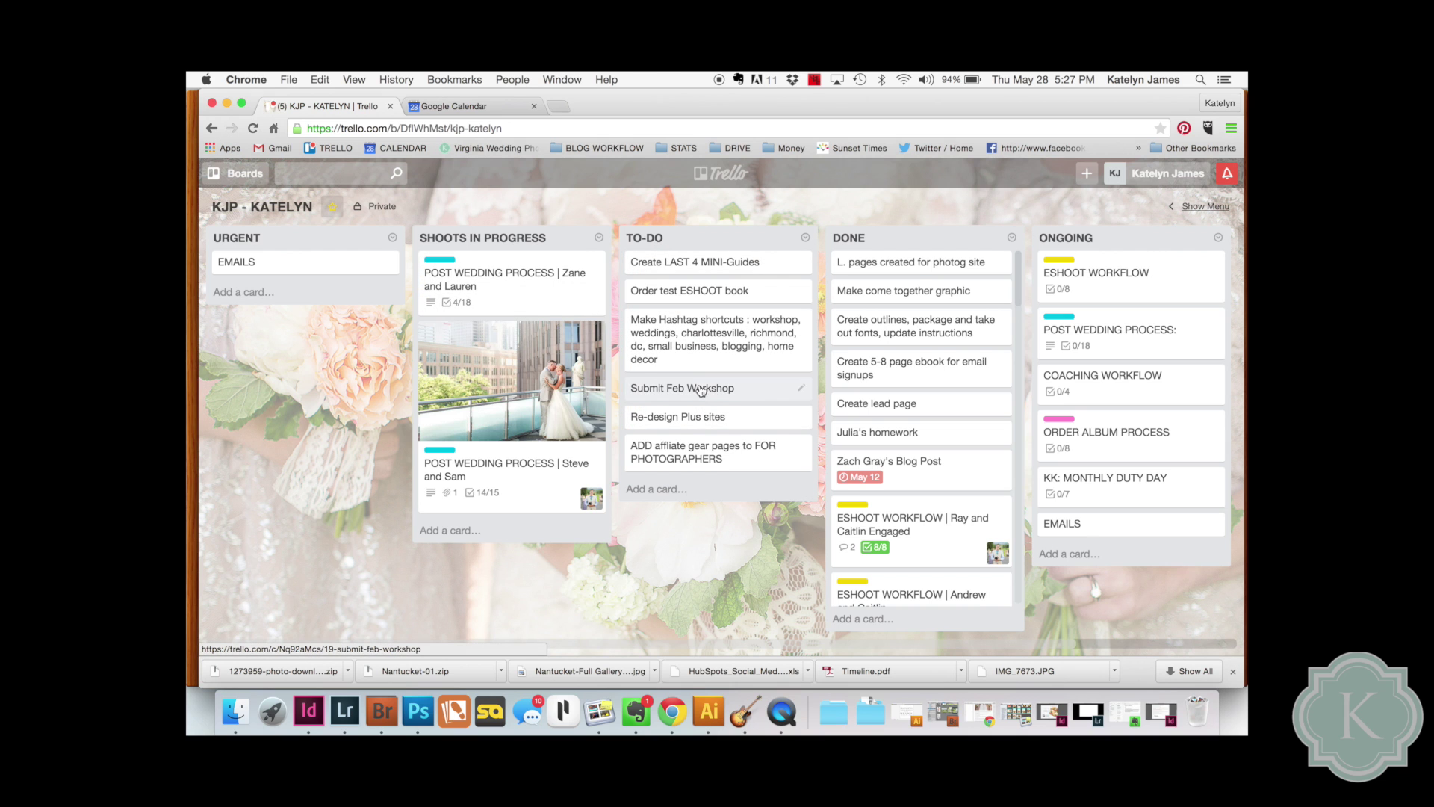
left_click_drag(698, 388, 329, 275)
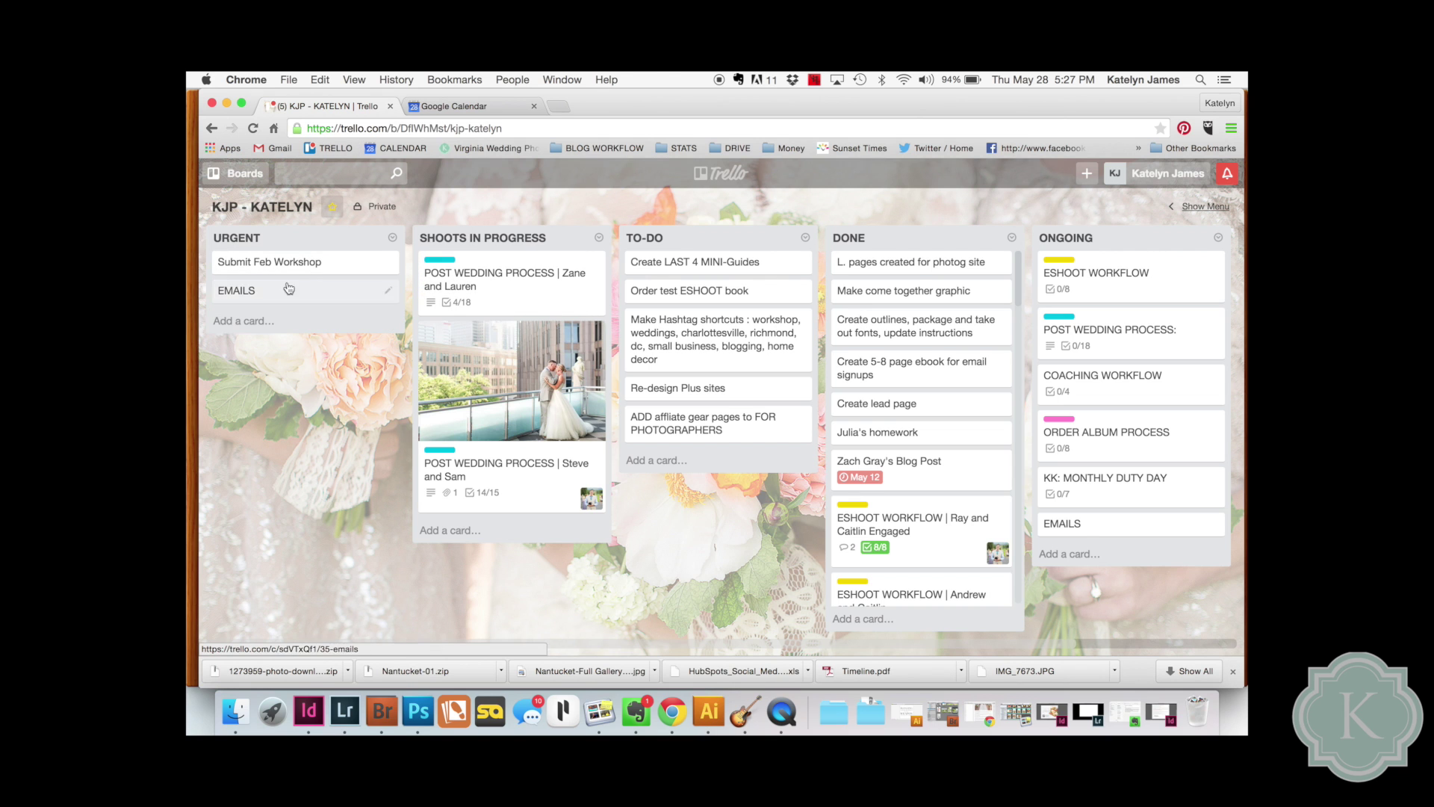
Step: Give the Submit Feb Workshop card a May 30 due date at 12:00 PM
left_click(306, 266)
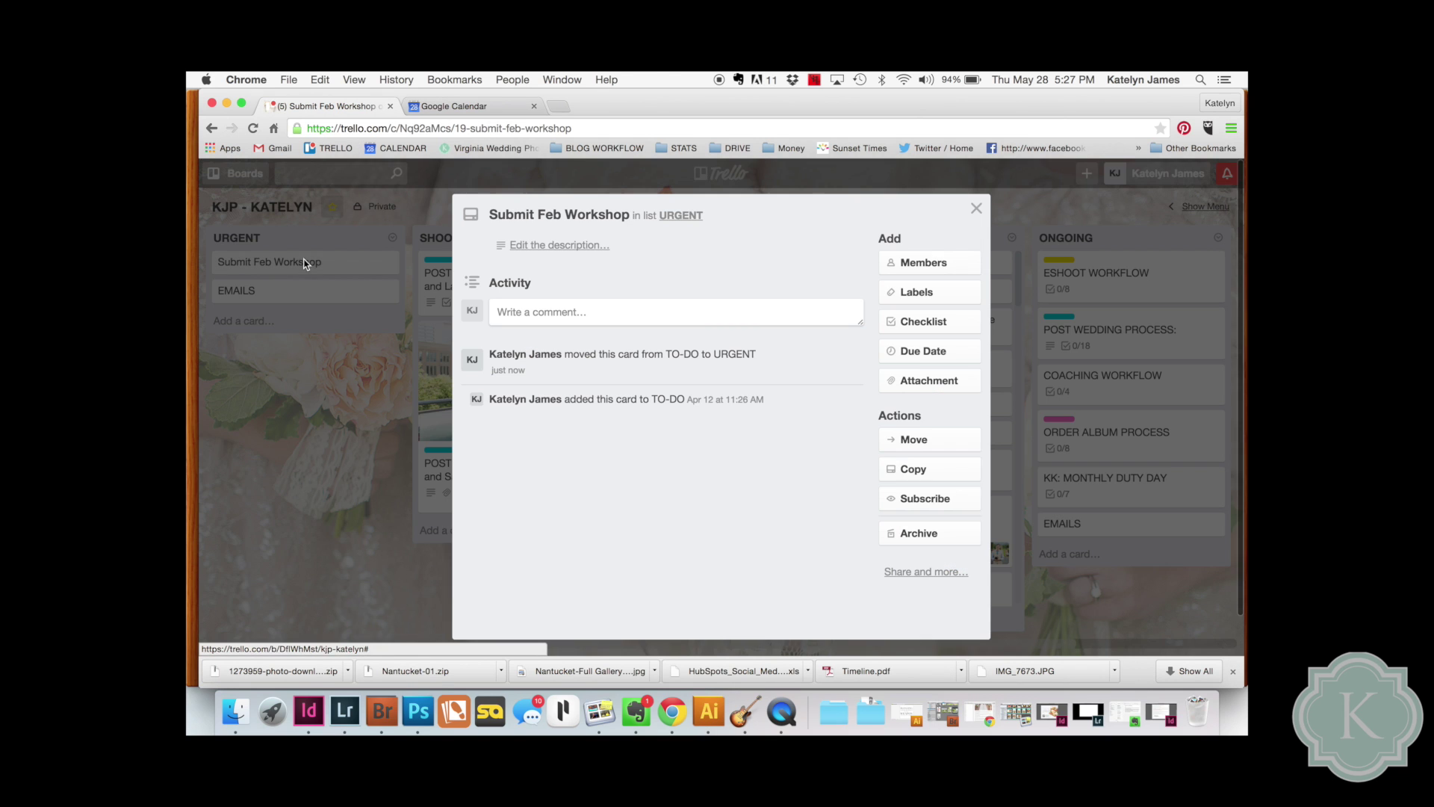
left_click(932, 355)
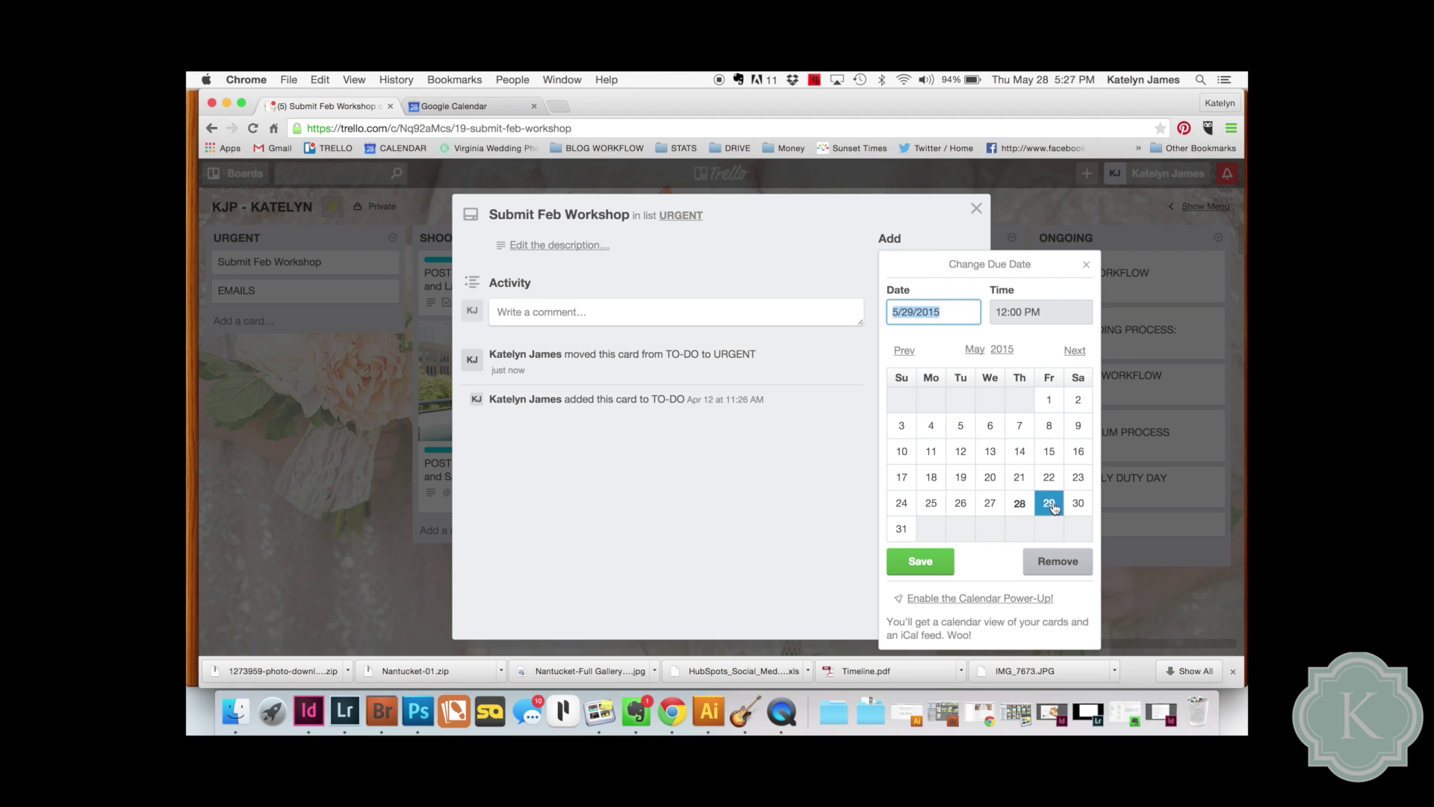
left_click(1076, 505)
left_click(917, 562)
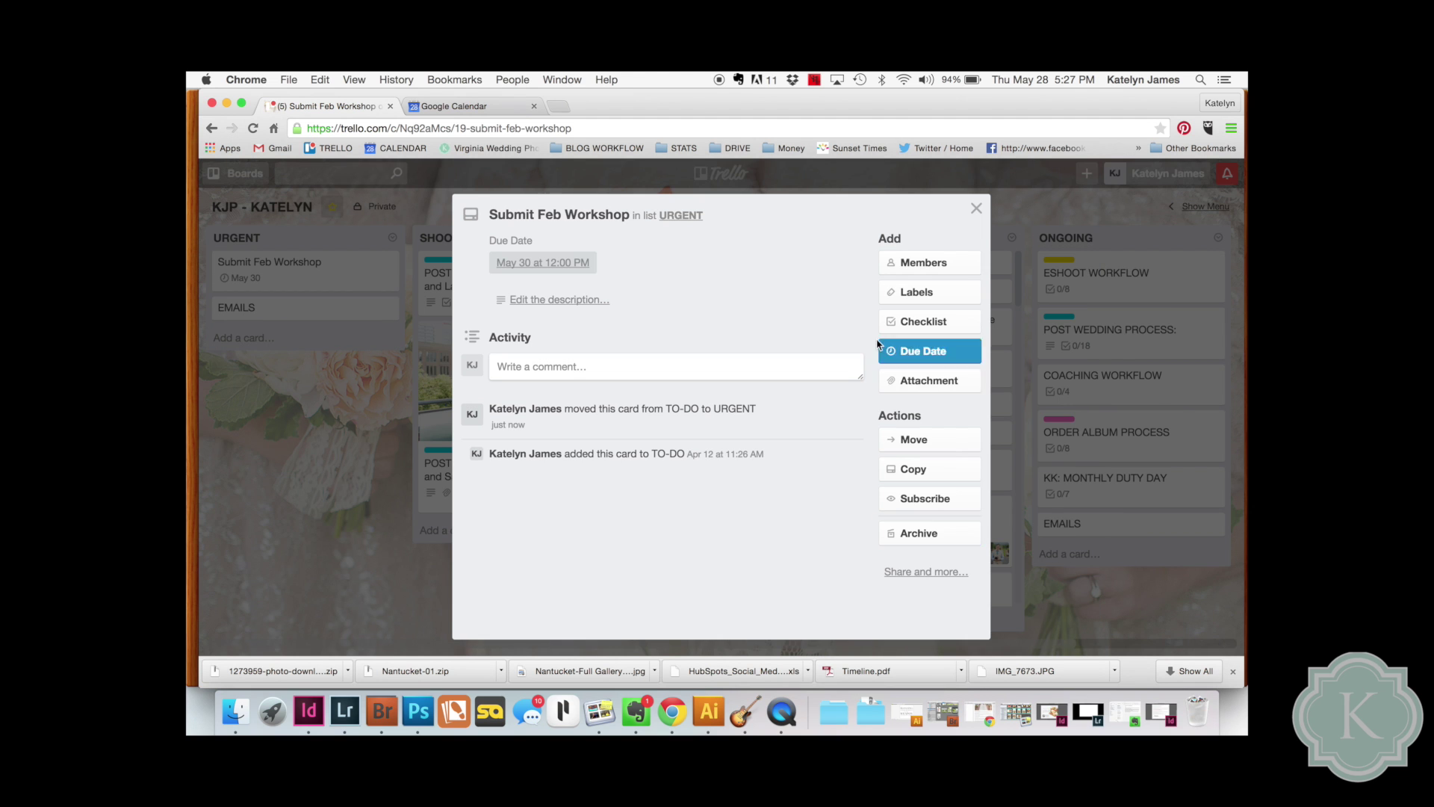
left_click(976, 208)
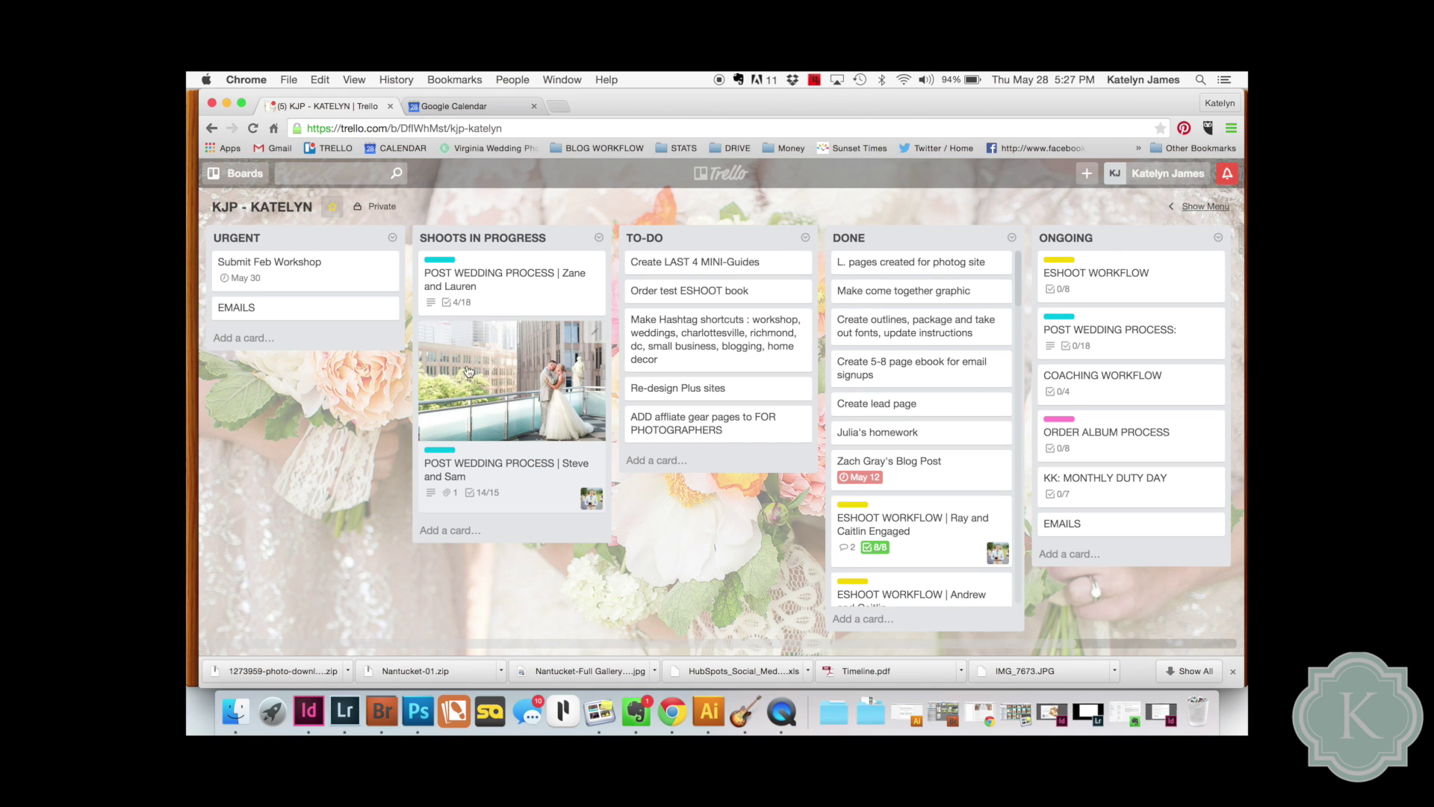
Step: Move the photo-covered post-wedding card to position 1 of TO-DO on the other KJP board
left_click(538, 389)
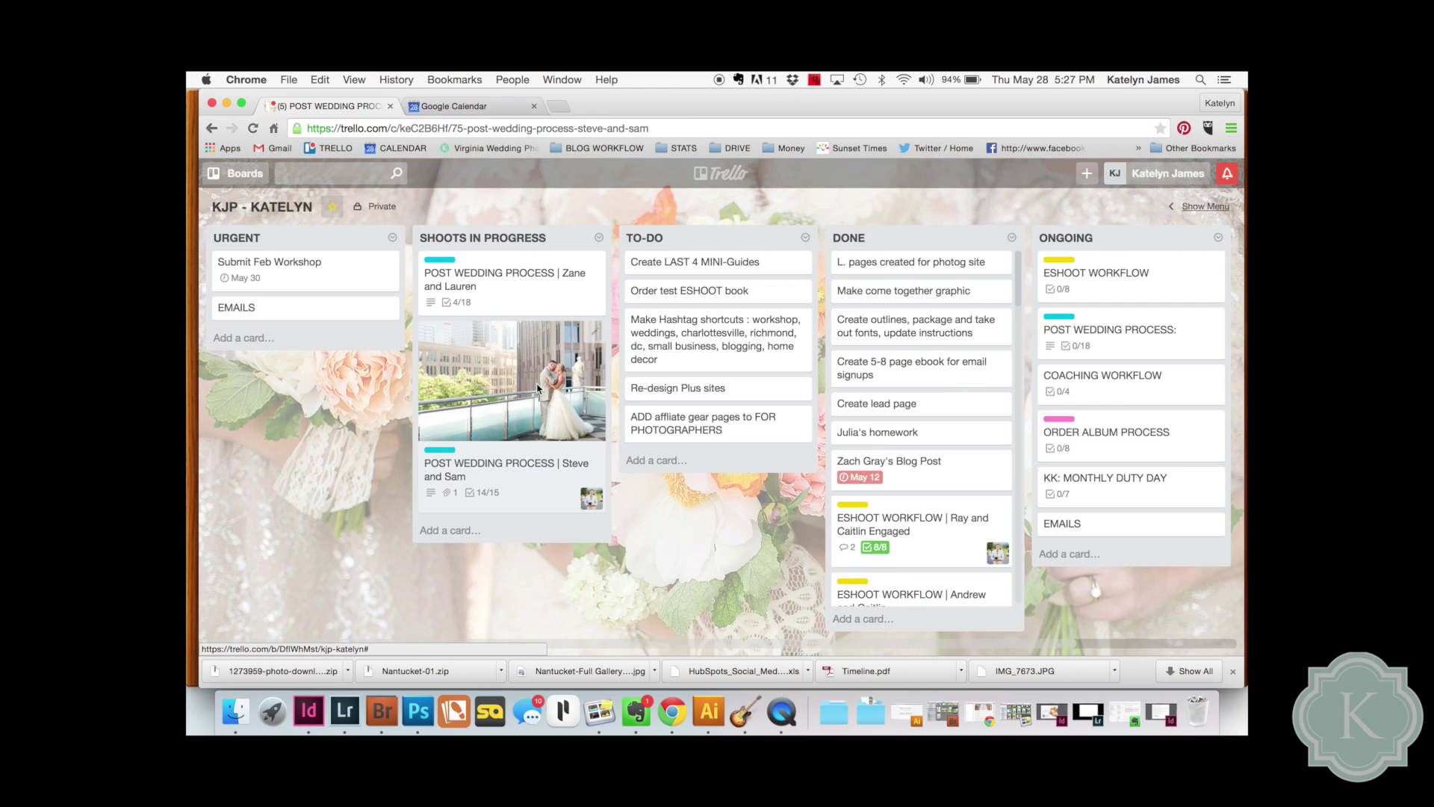
left_click(934, 566)
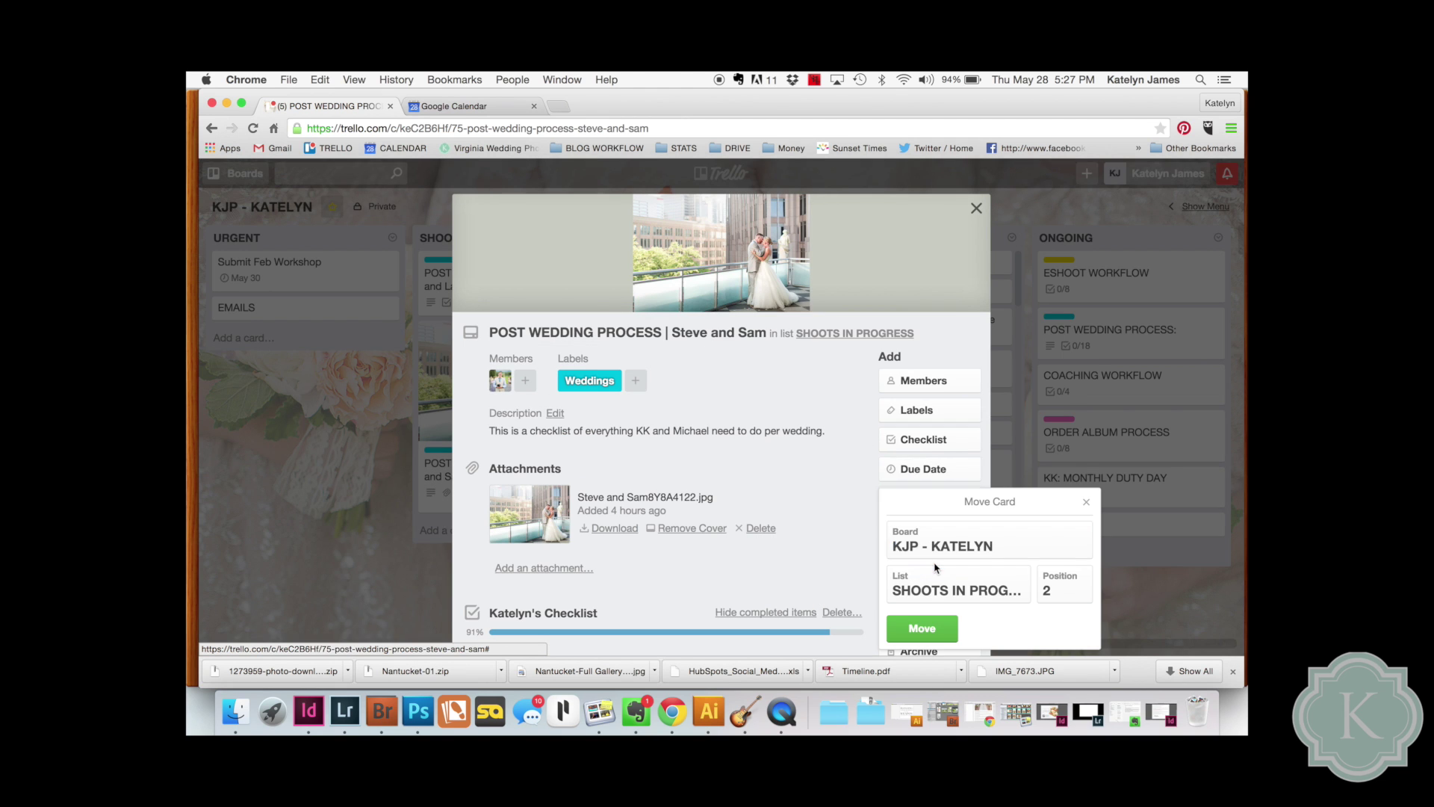
left_click(940, 547)
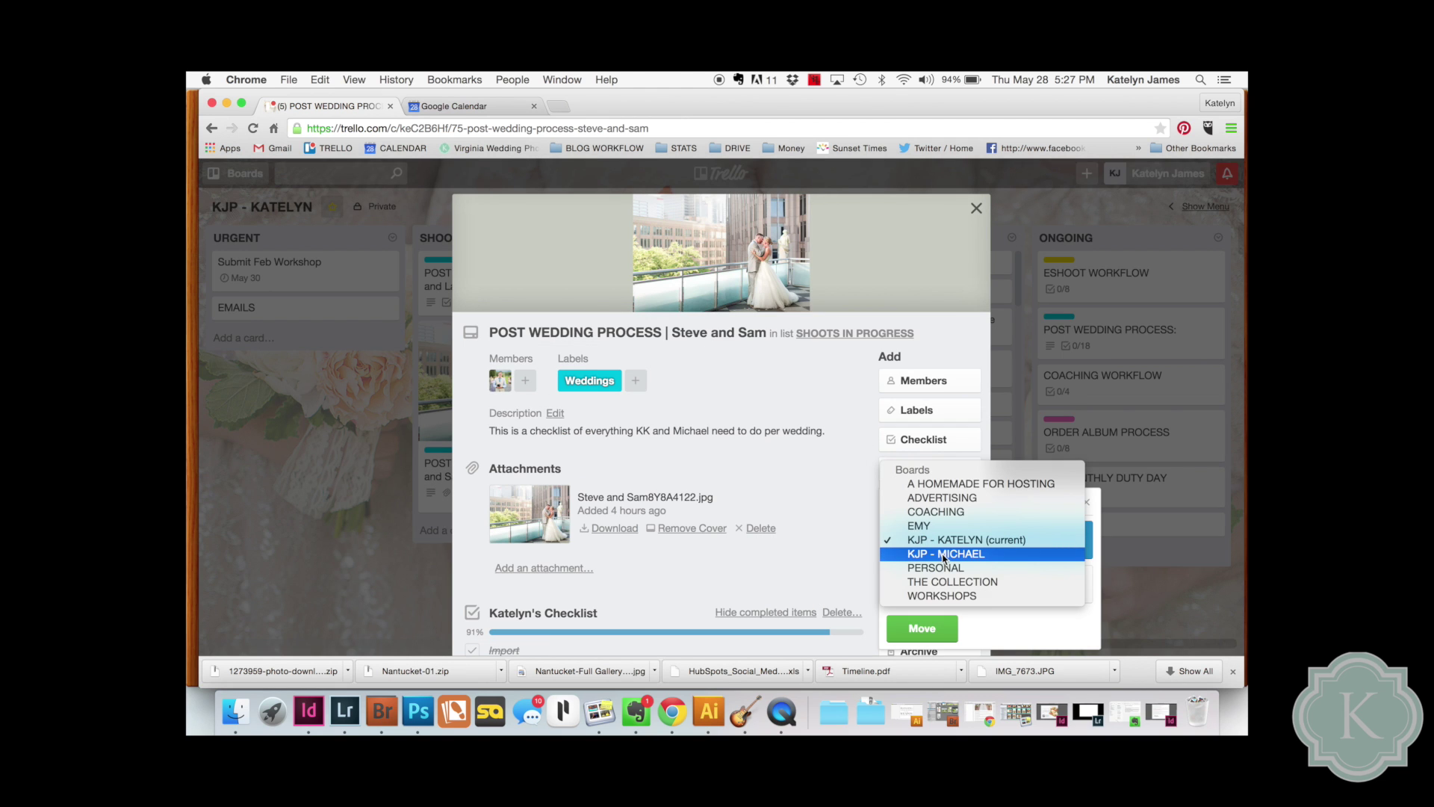
left_click(944, 555)
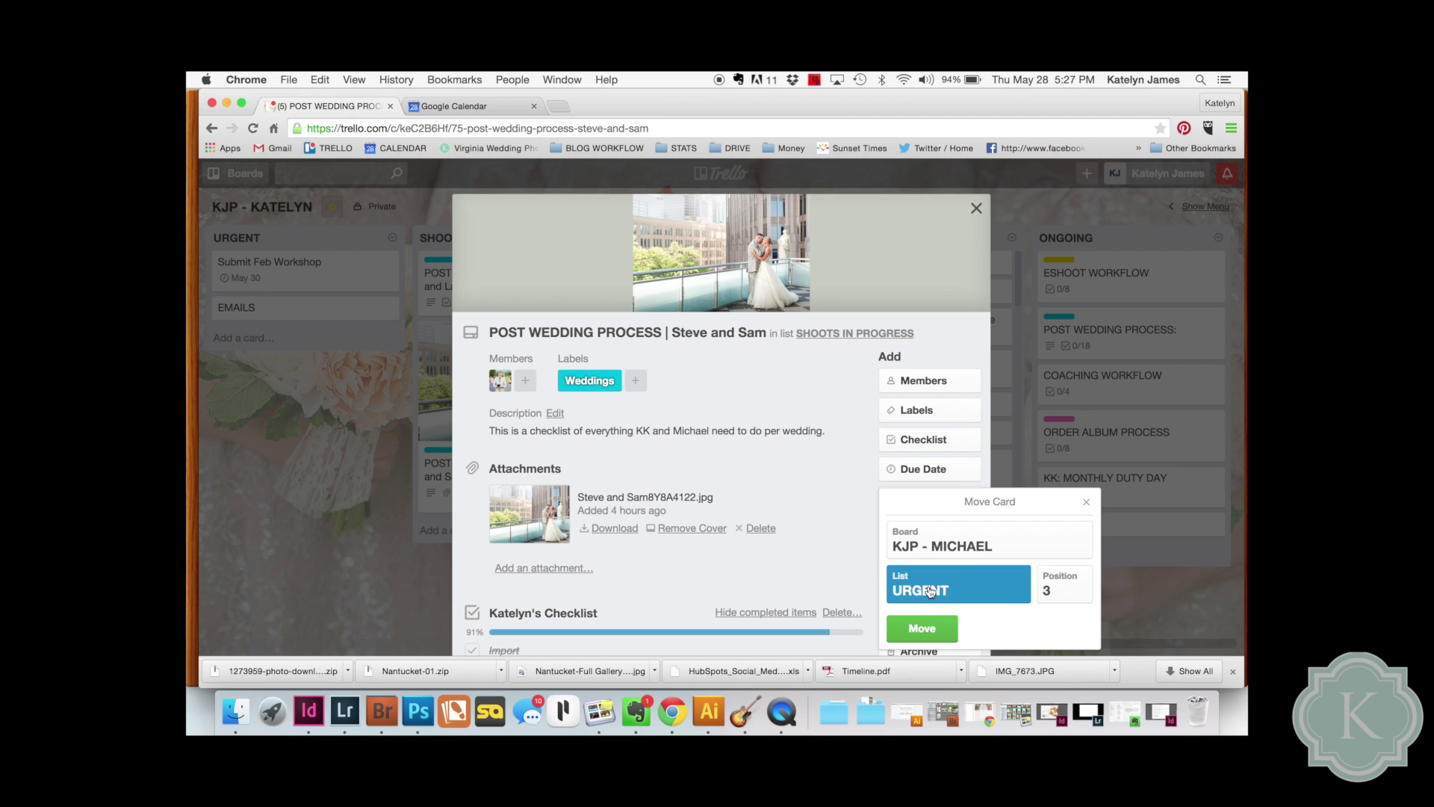
left_click(930, 591)
left_click(933, 605)
left_click(1049, 590)
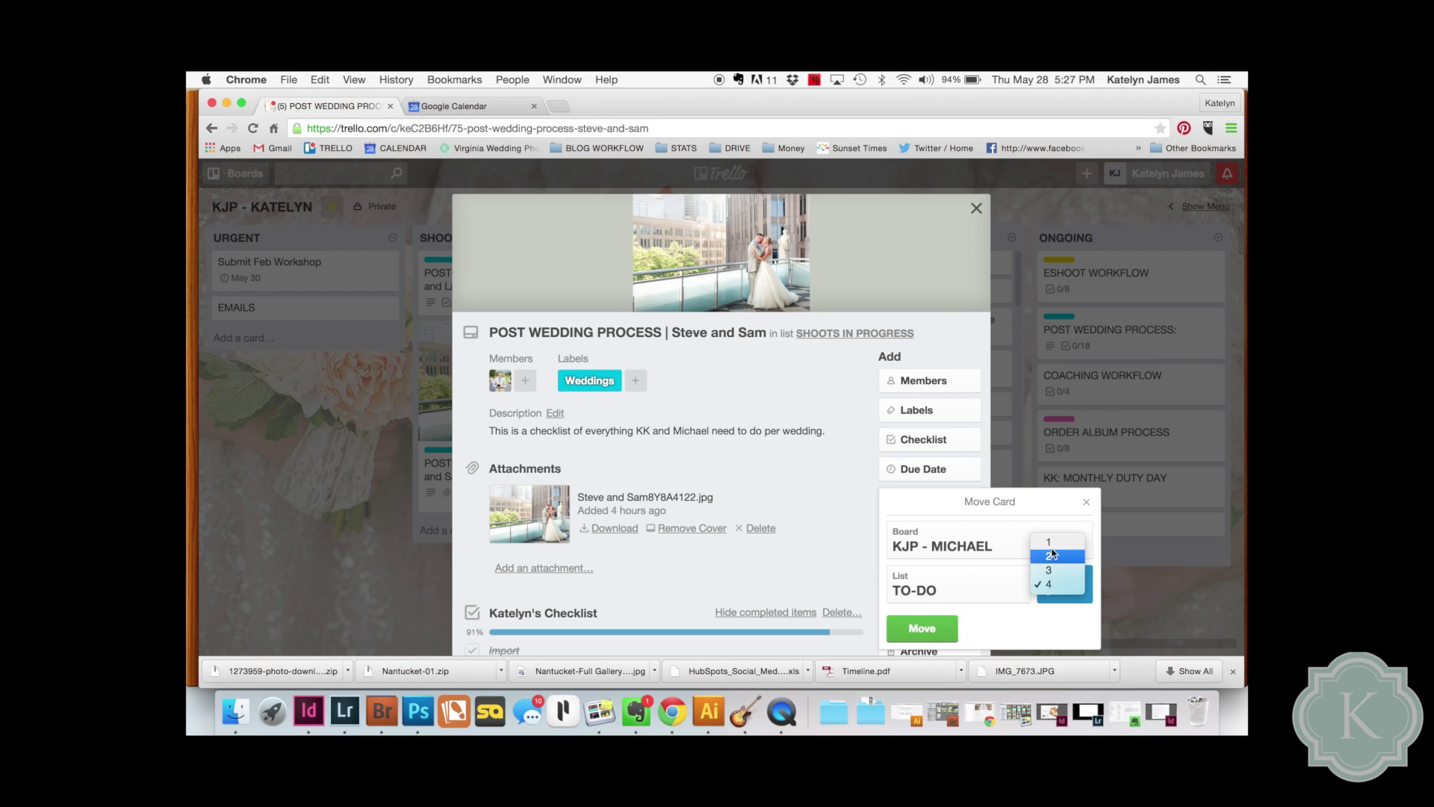
left_click(1049, 543)
left_click(909, 637)
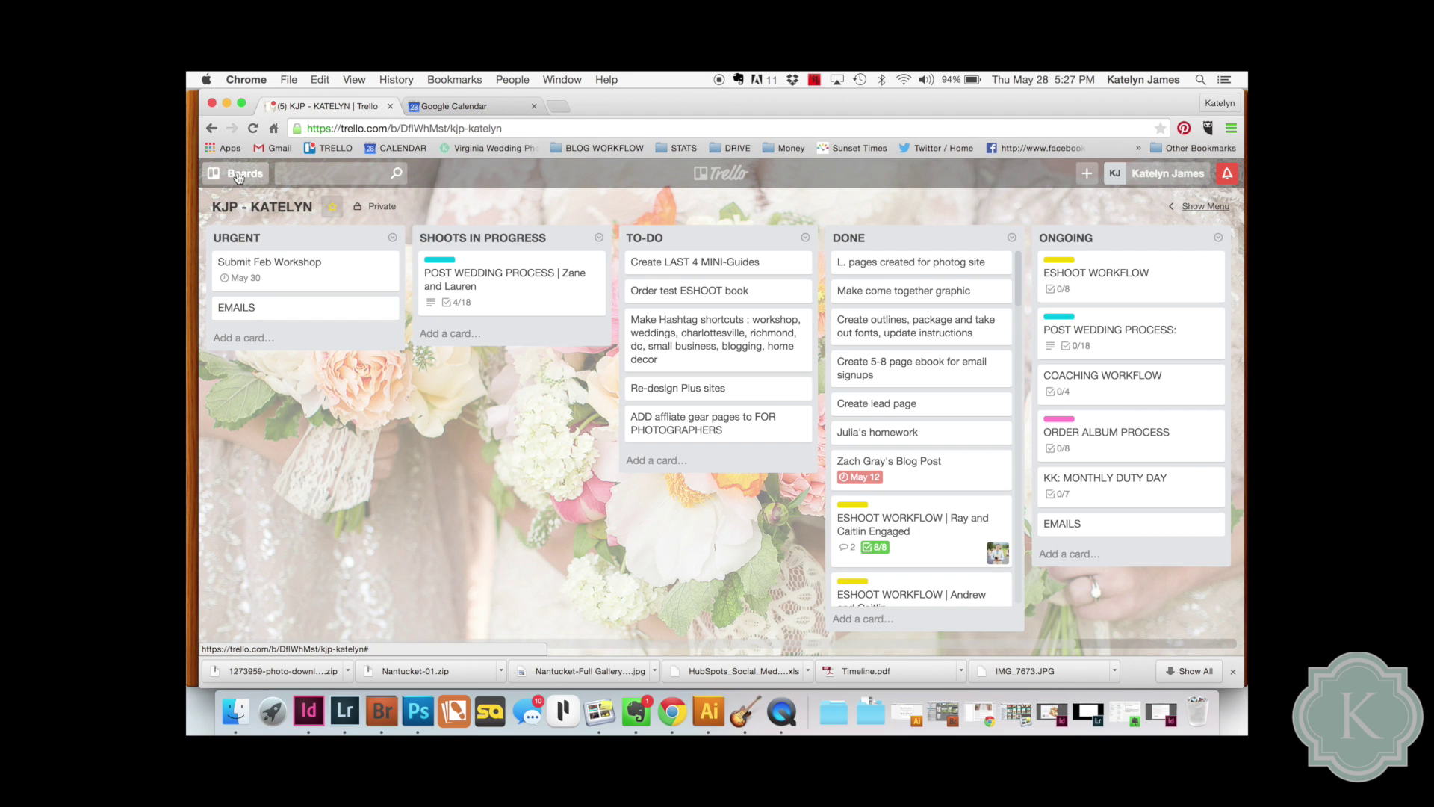
Step: On the other KJP board, move the wedding card back to the original board
left_click(210, 178)
left_click(313, 503)
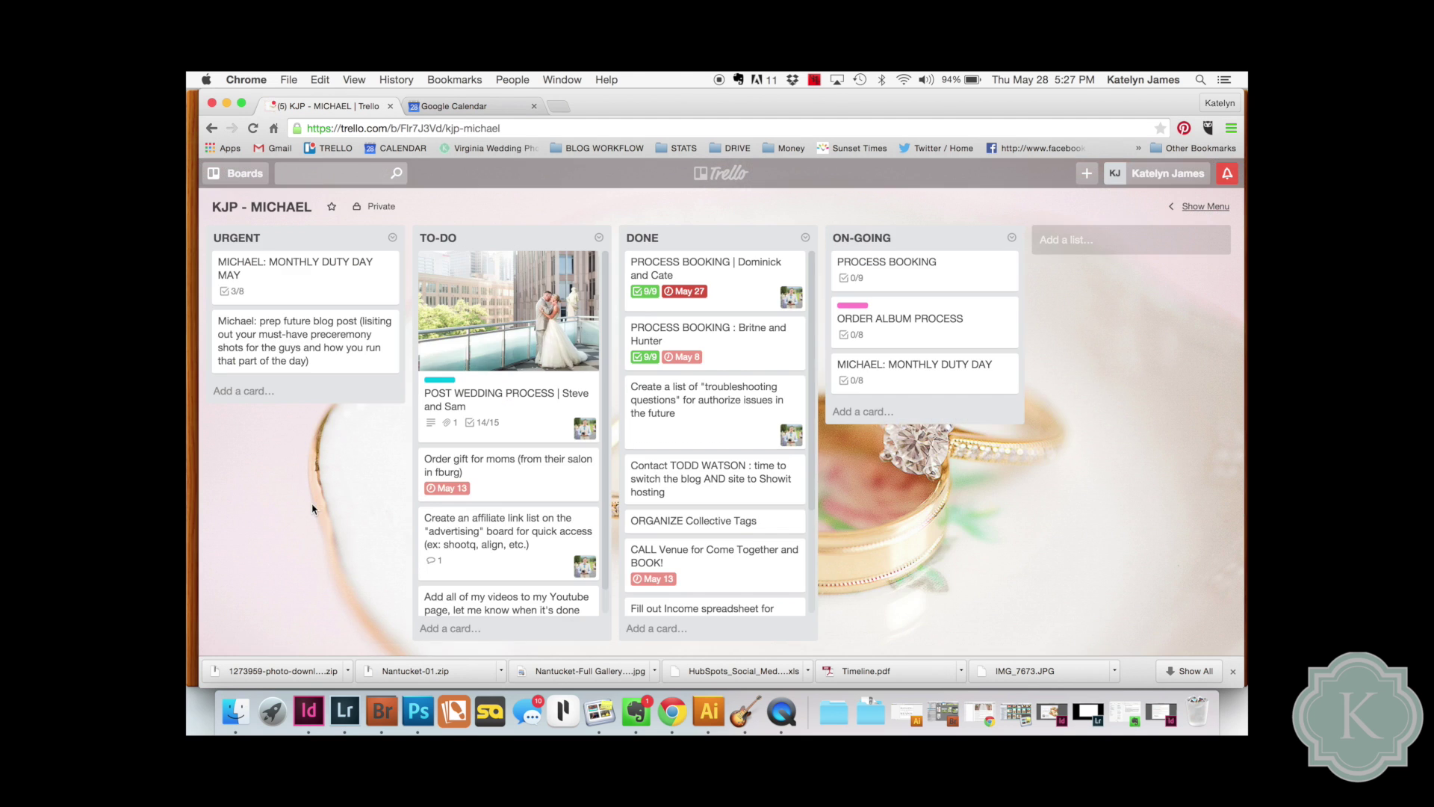
left_click(590, 266)
left_click(632, 311)
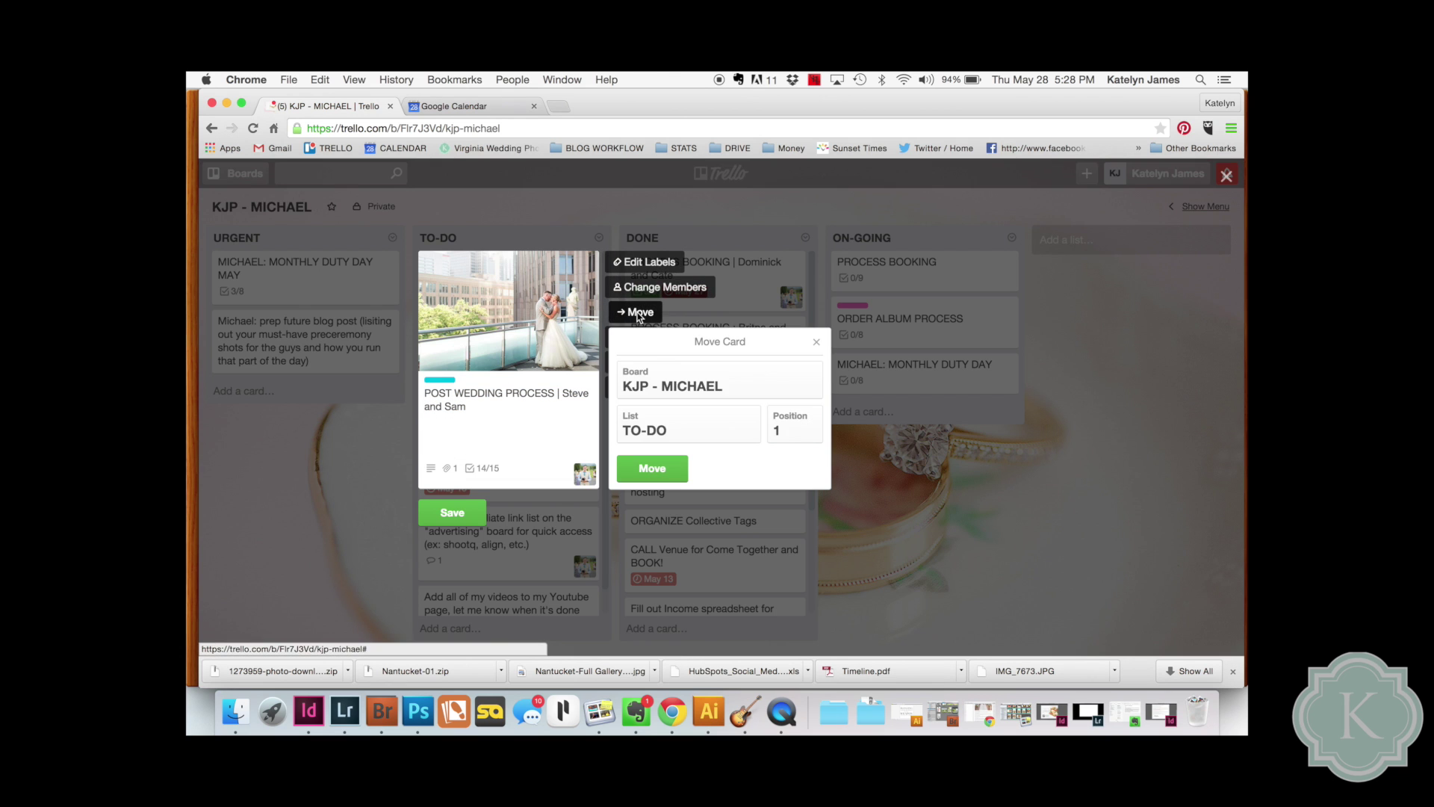
left_click(694, 384)
left_click(676, 363)
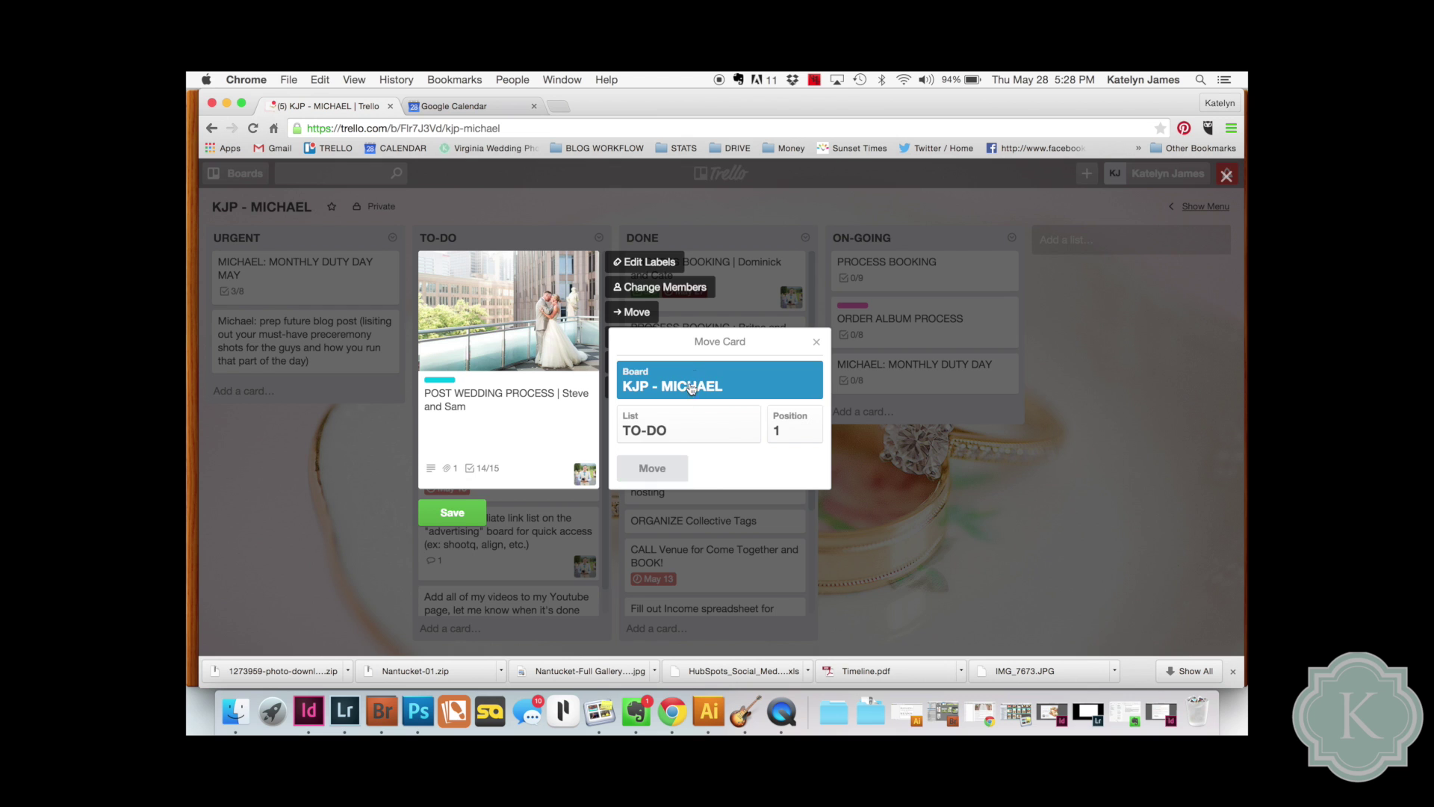
left_click(652, 468)
Step: Return to the original board and drag the wedding card to the top of SHOOTS IN PROGRESS
left_click(246, 179)
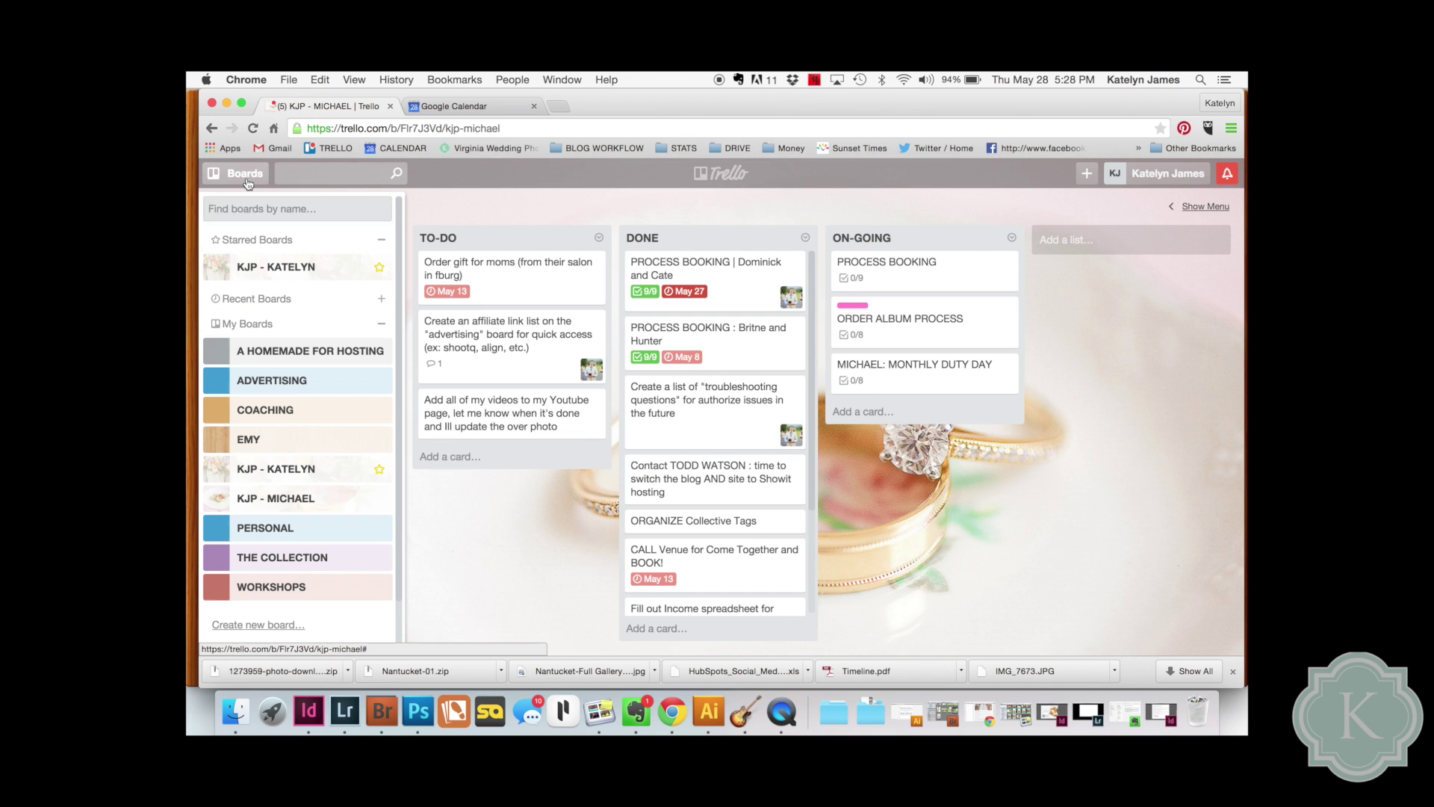
left_click(324, 475)
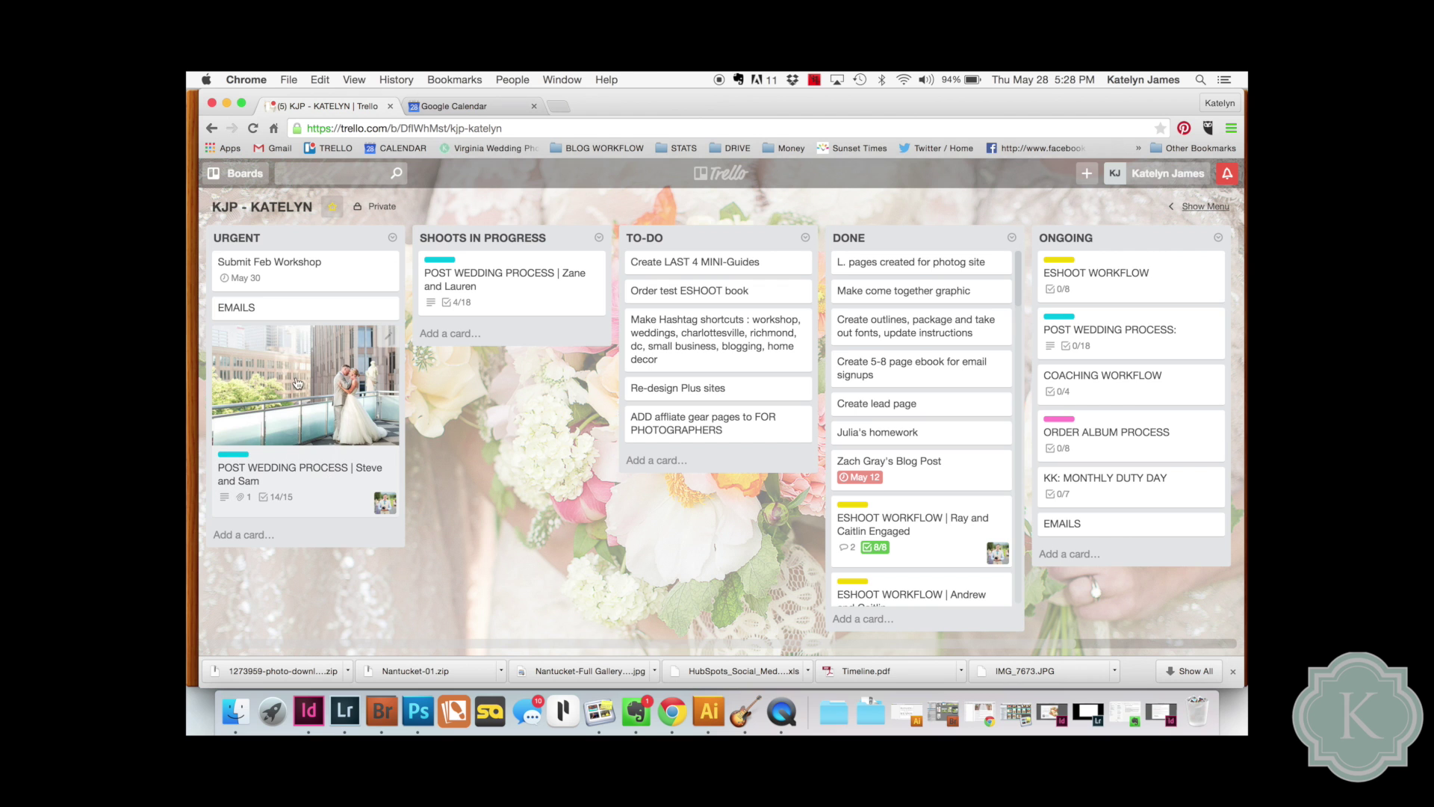
left_click_drag(349, 368, 524, 309)
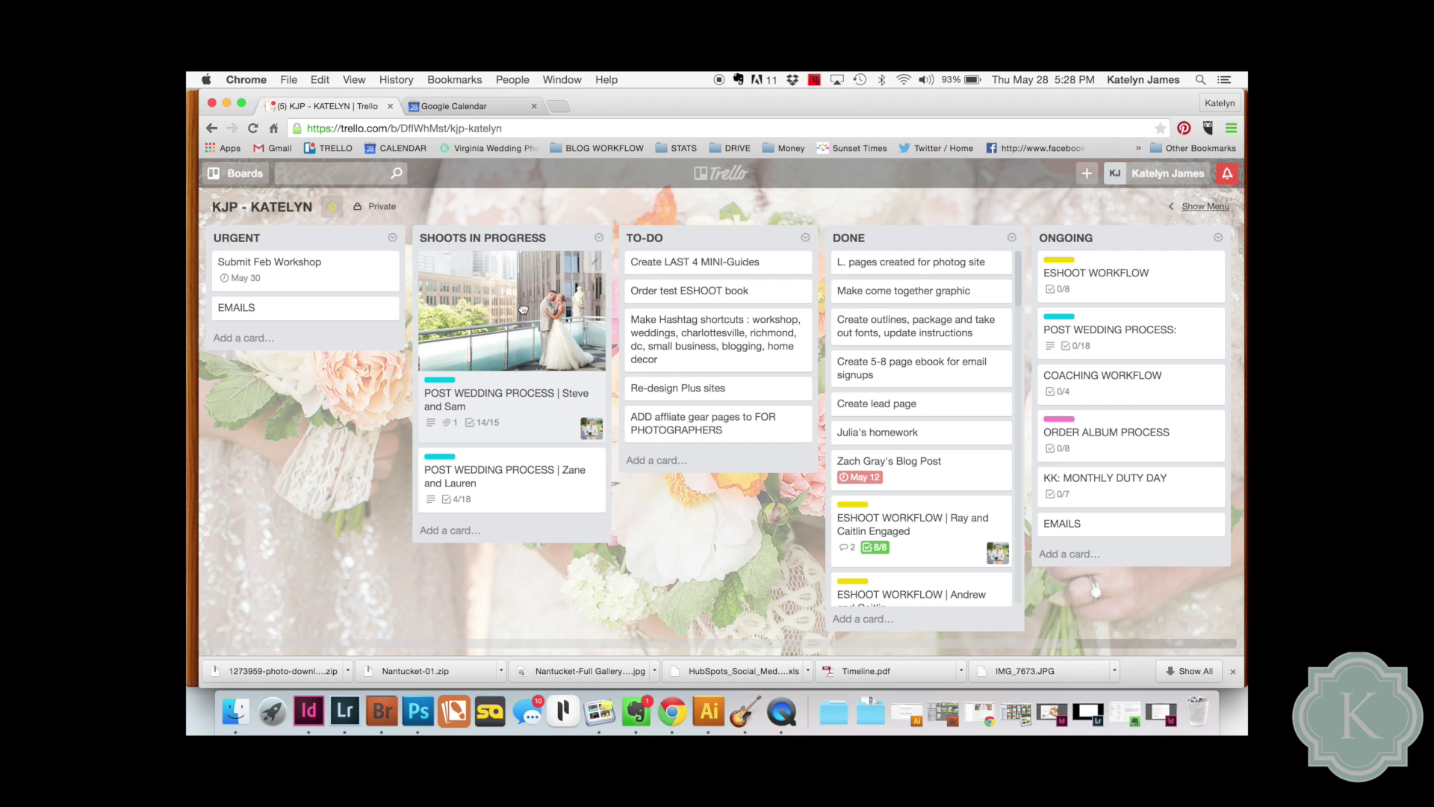
Step: Check the members of the upper post-wedding card in SHOOTS IN PROGRESS
left_click(525, 325)
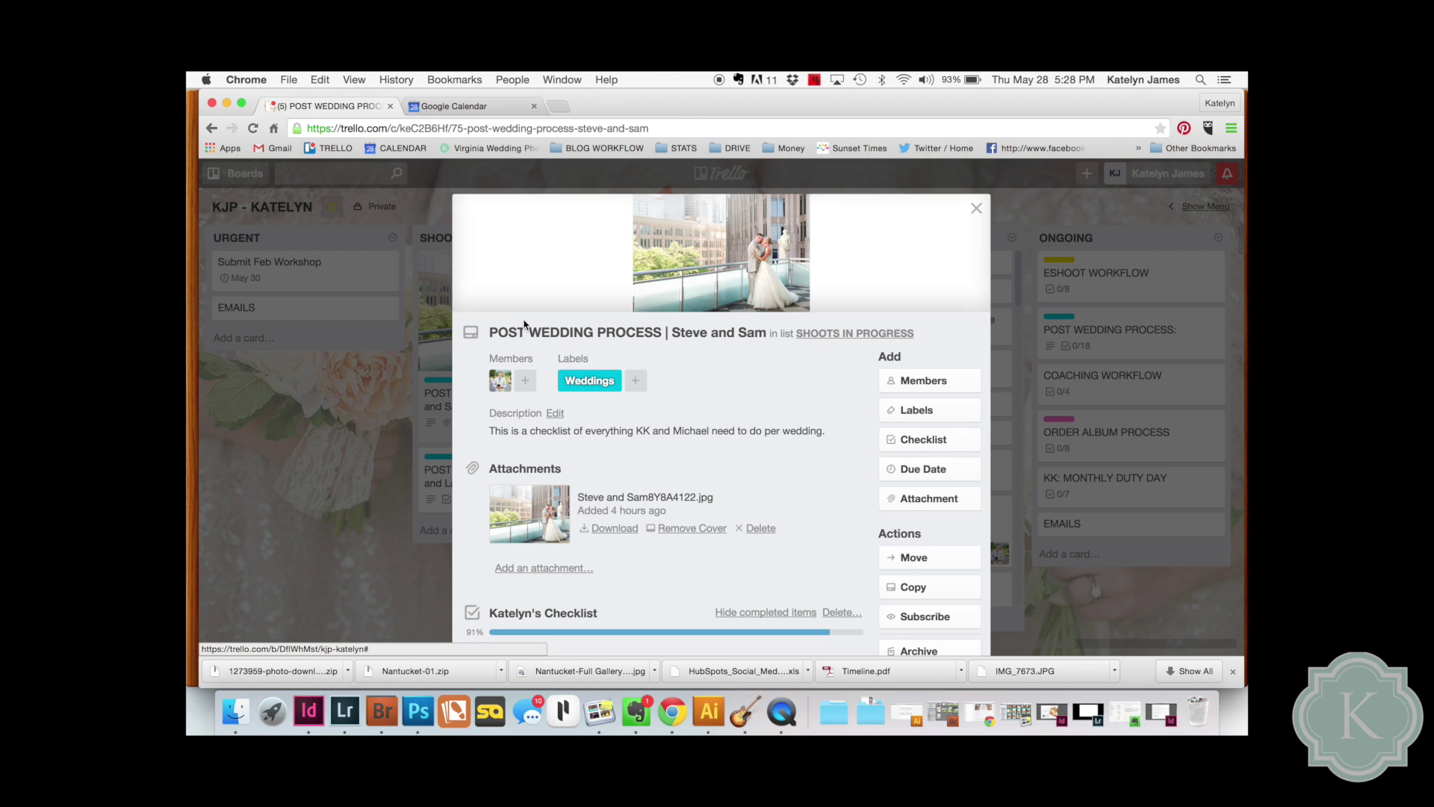
left_click(922, 382)
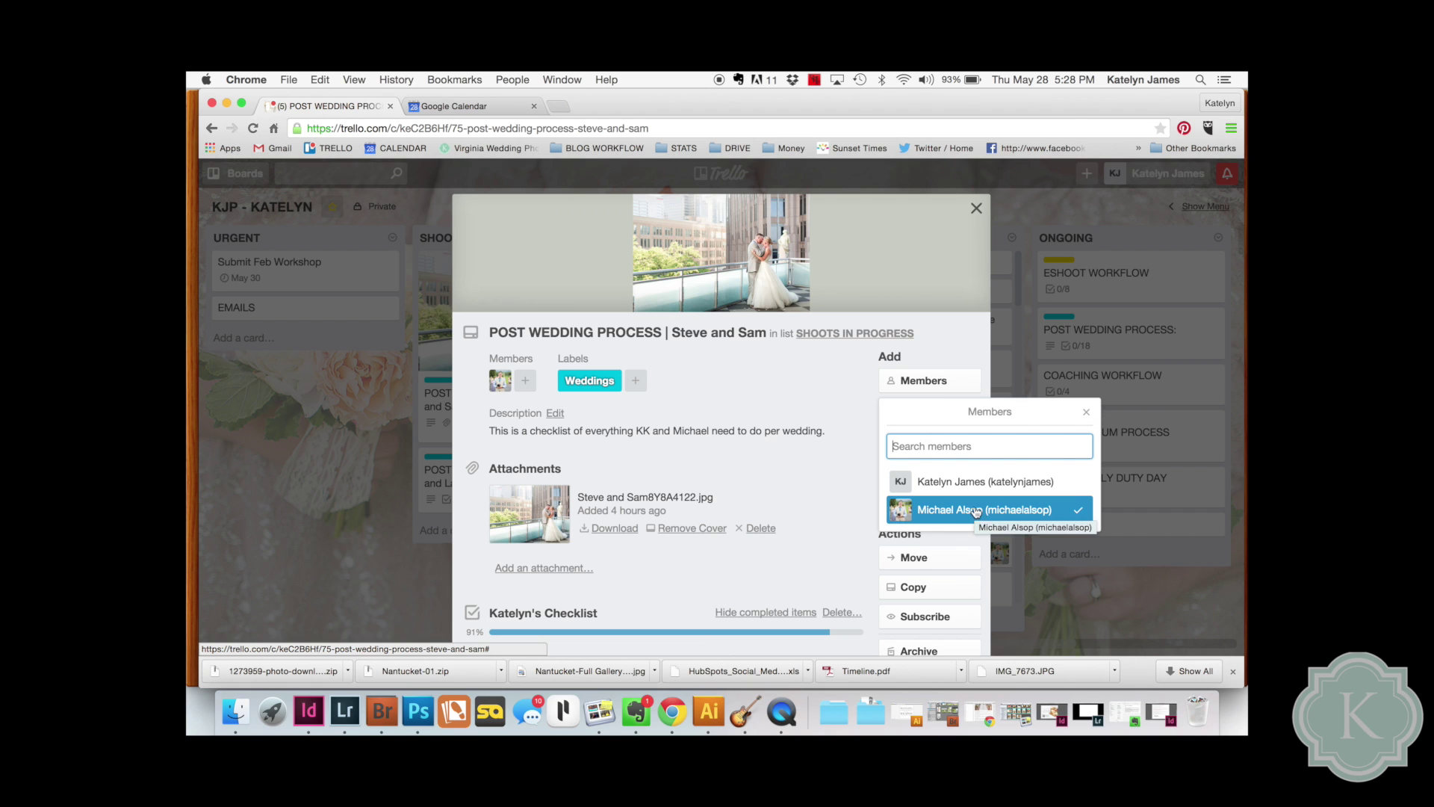
left_click(1086, 411)
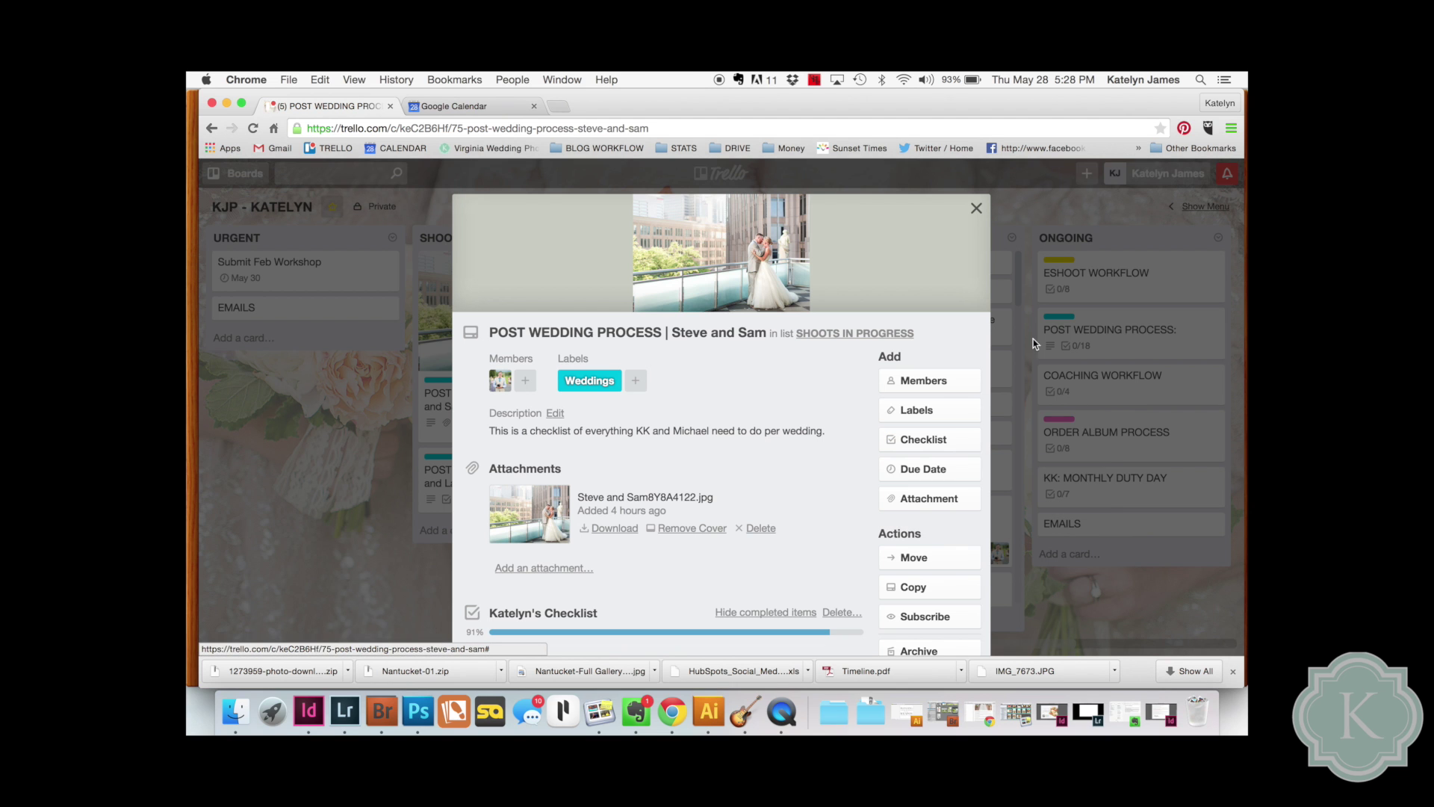
left_click(974, 210)
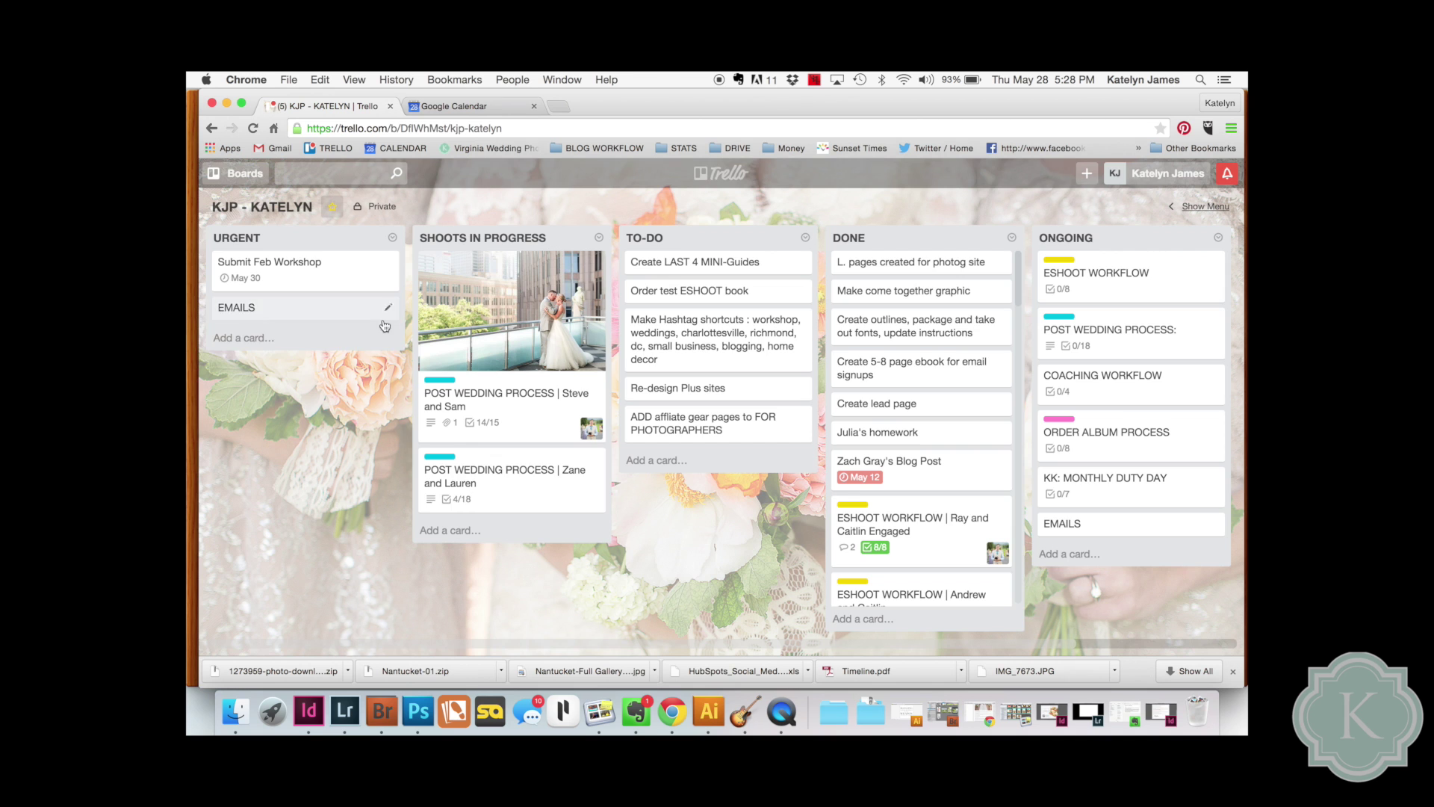
Step: Add the second team member to the lower wedding card in SHOOTS IN PROGRESS
left_click(500, 489)
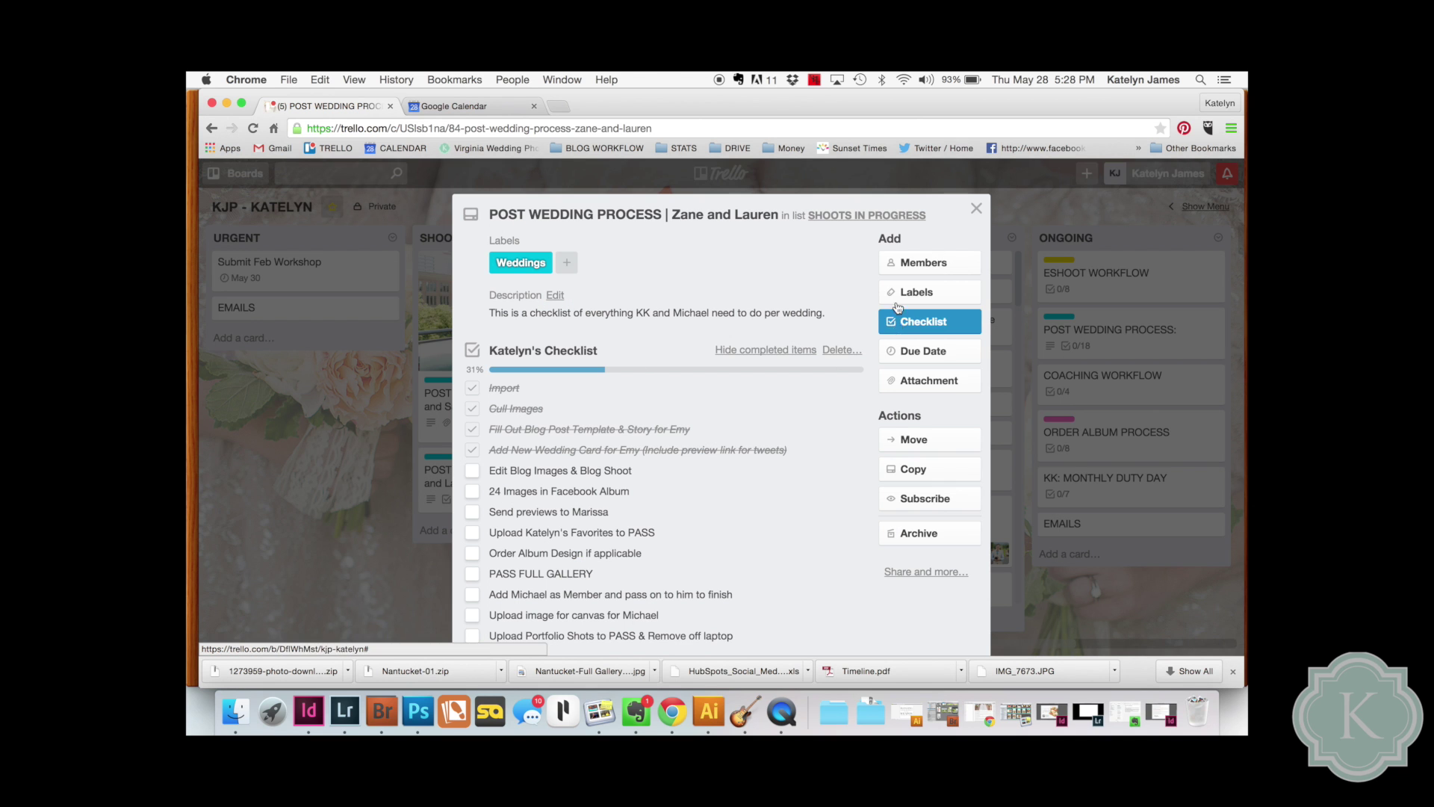
left_click(924, 264)
left_click(938, 393)
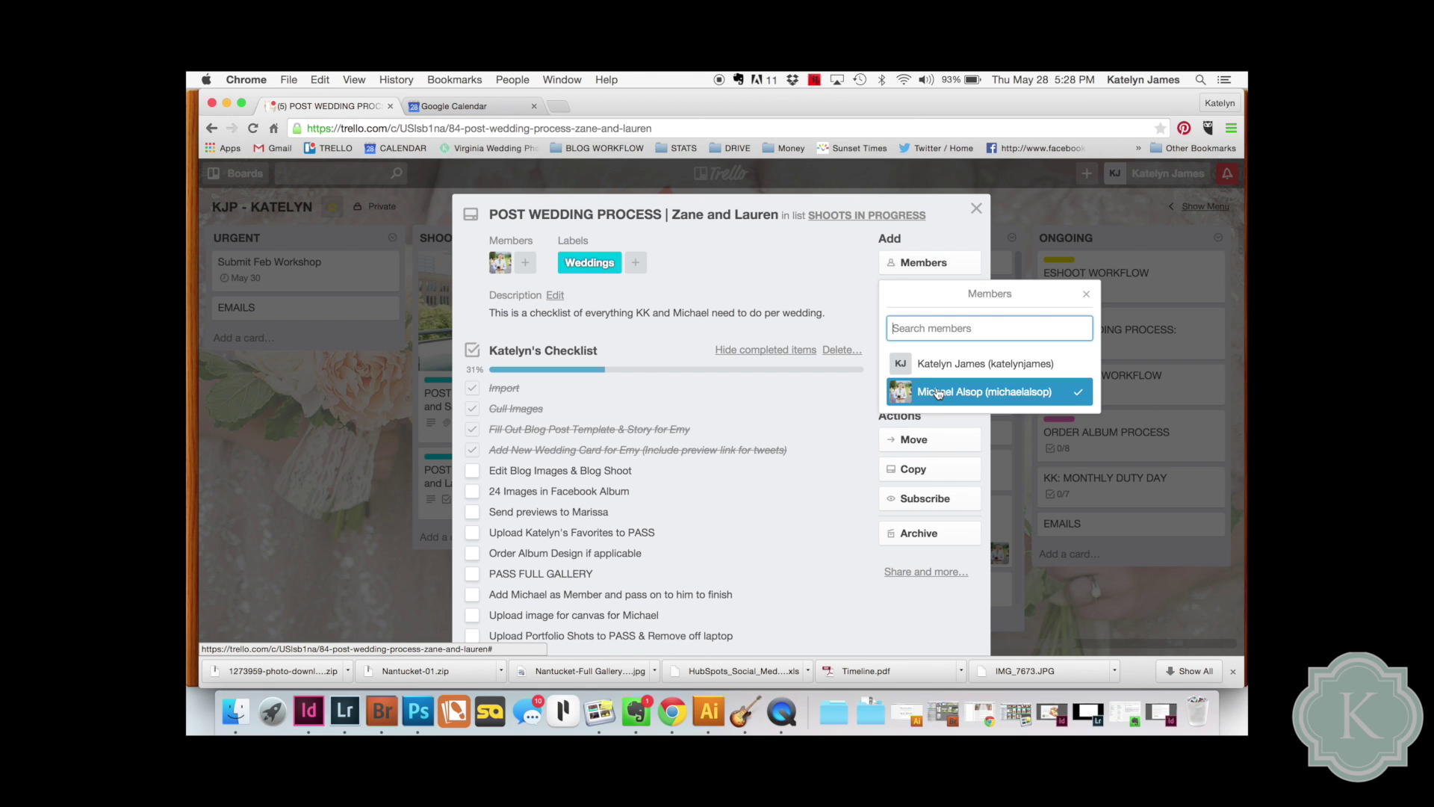
left_click(1087, 296)
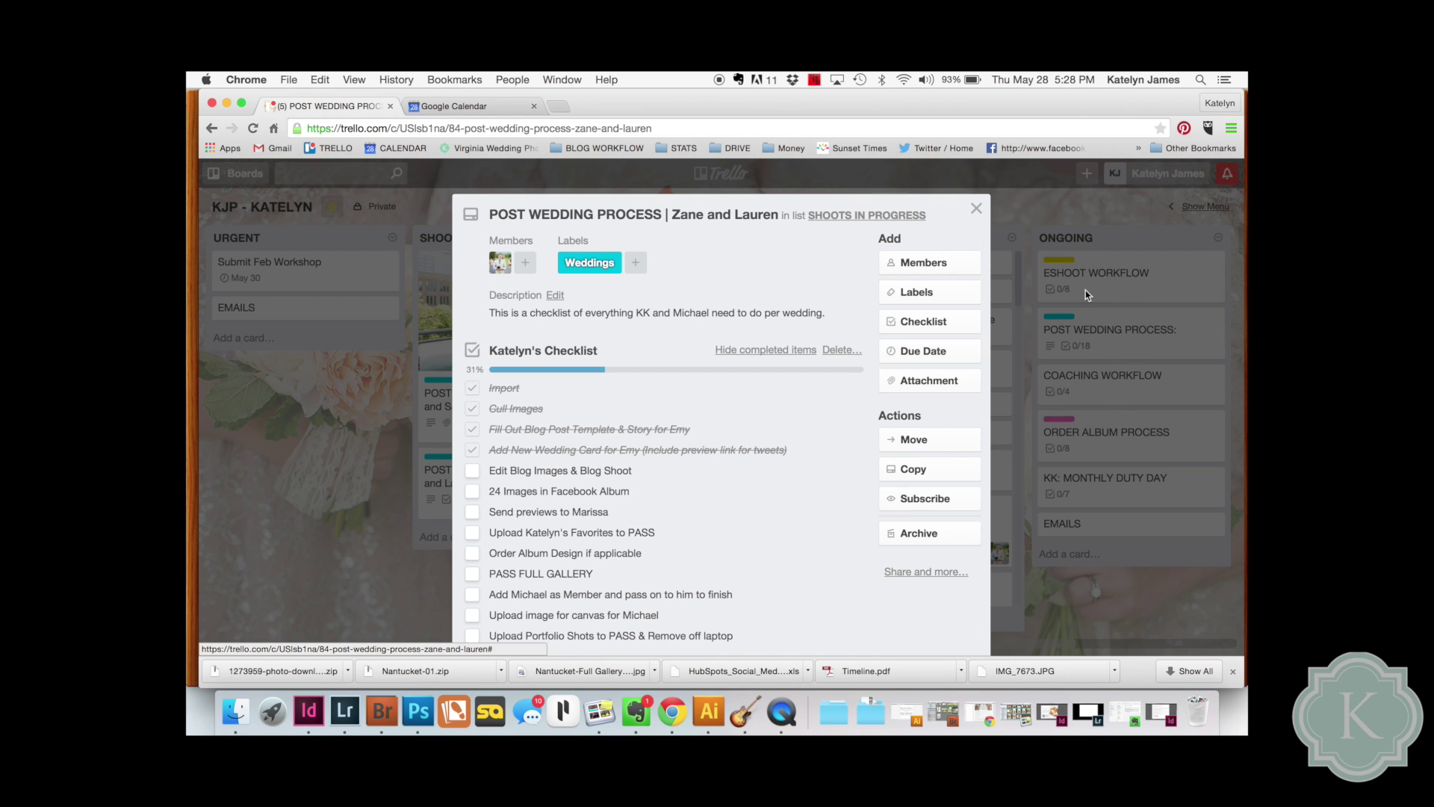
left_click(976, 210)
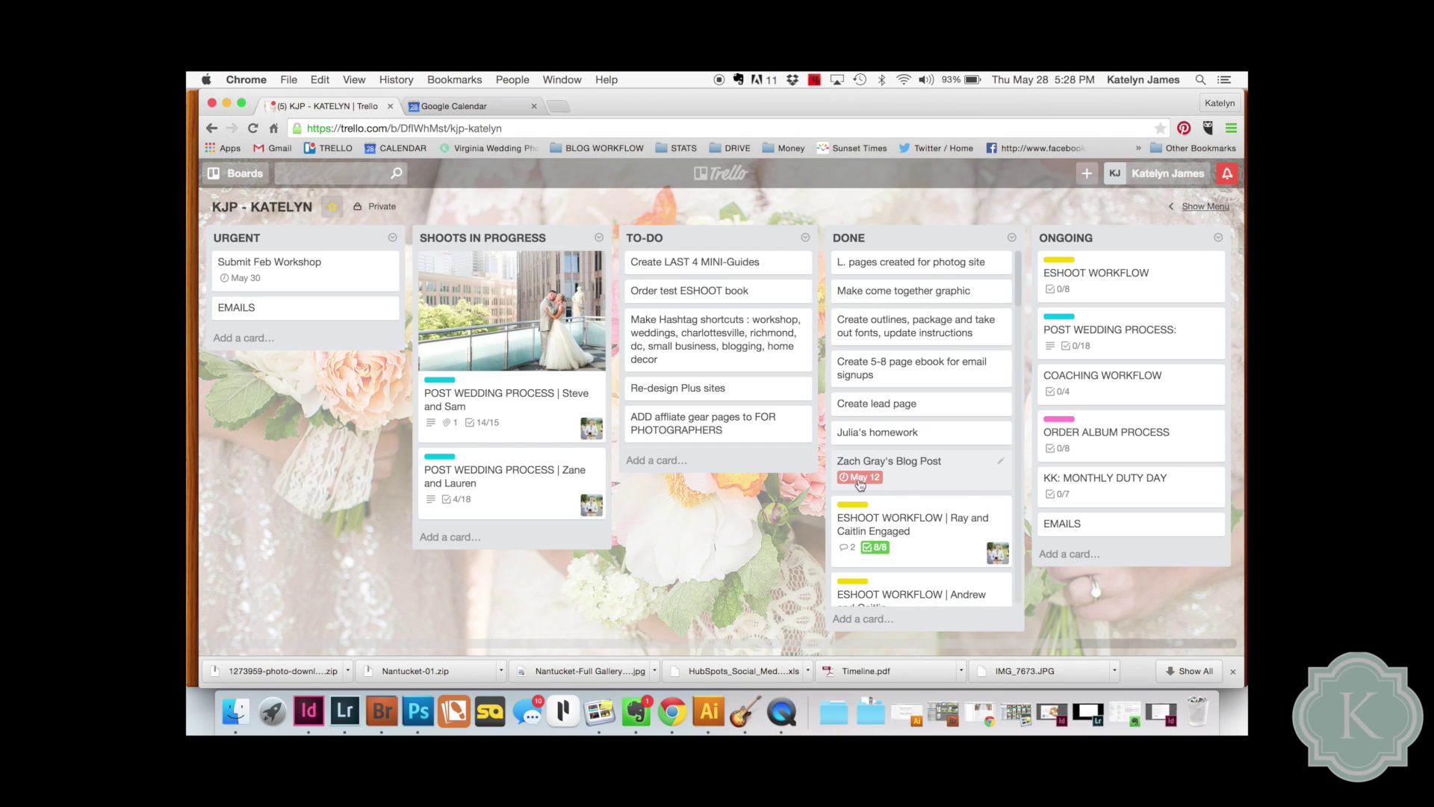
mouse_move(865, 484)
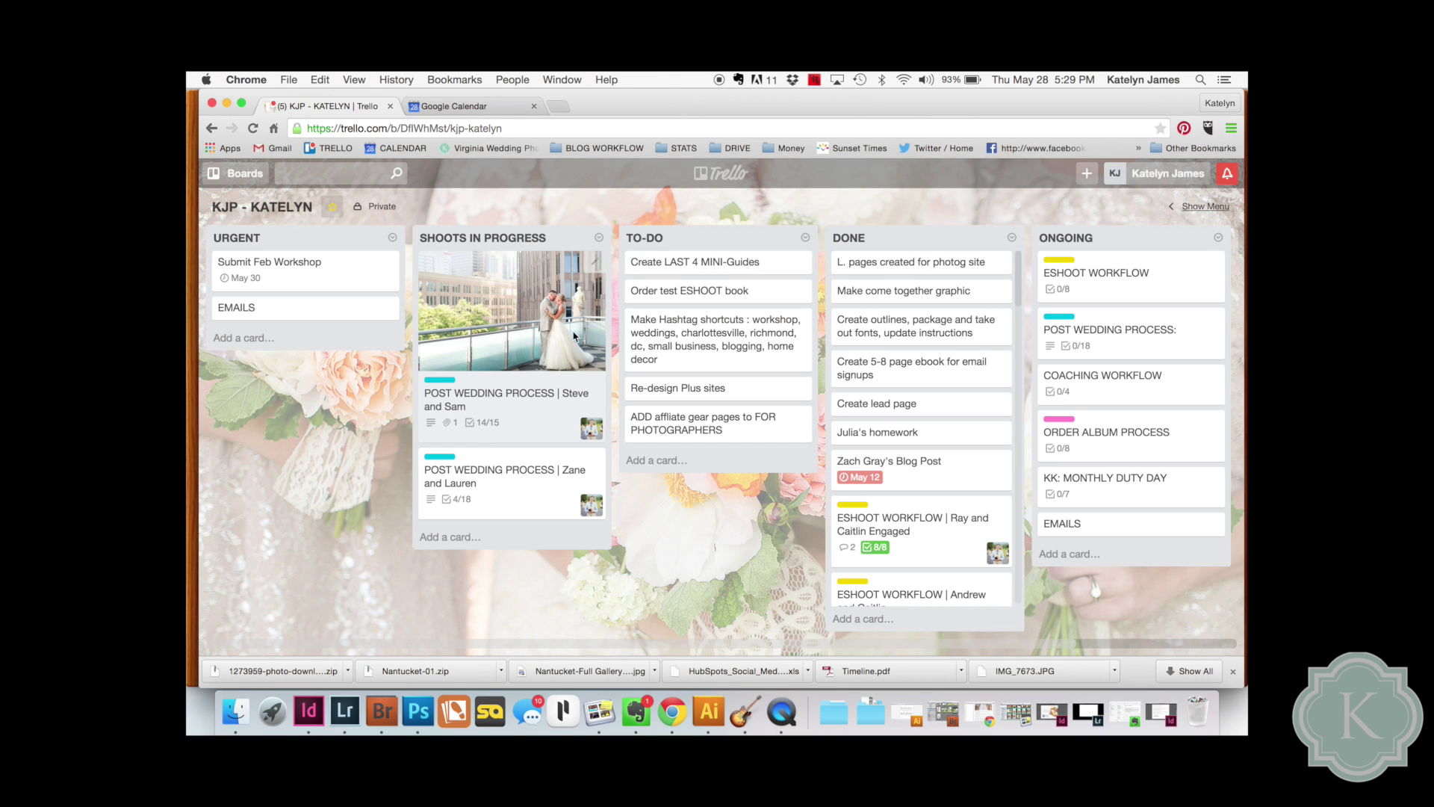
left_click(692, 292)
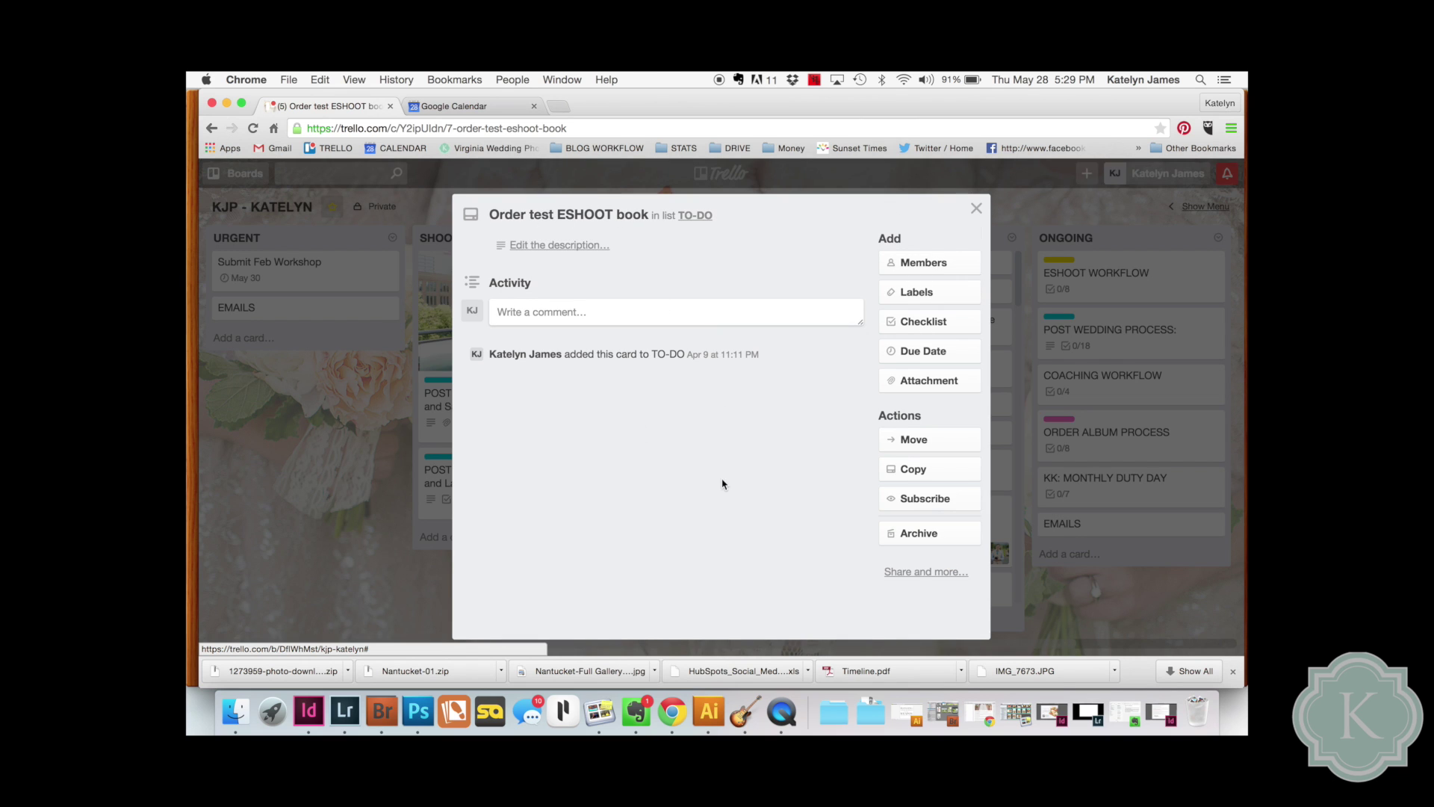
left_click(976, 210)
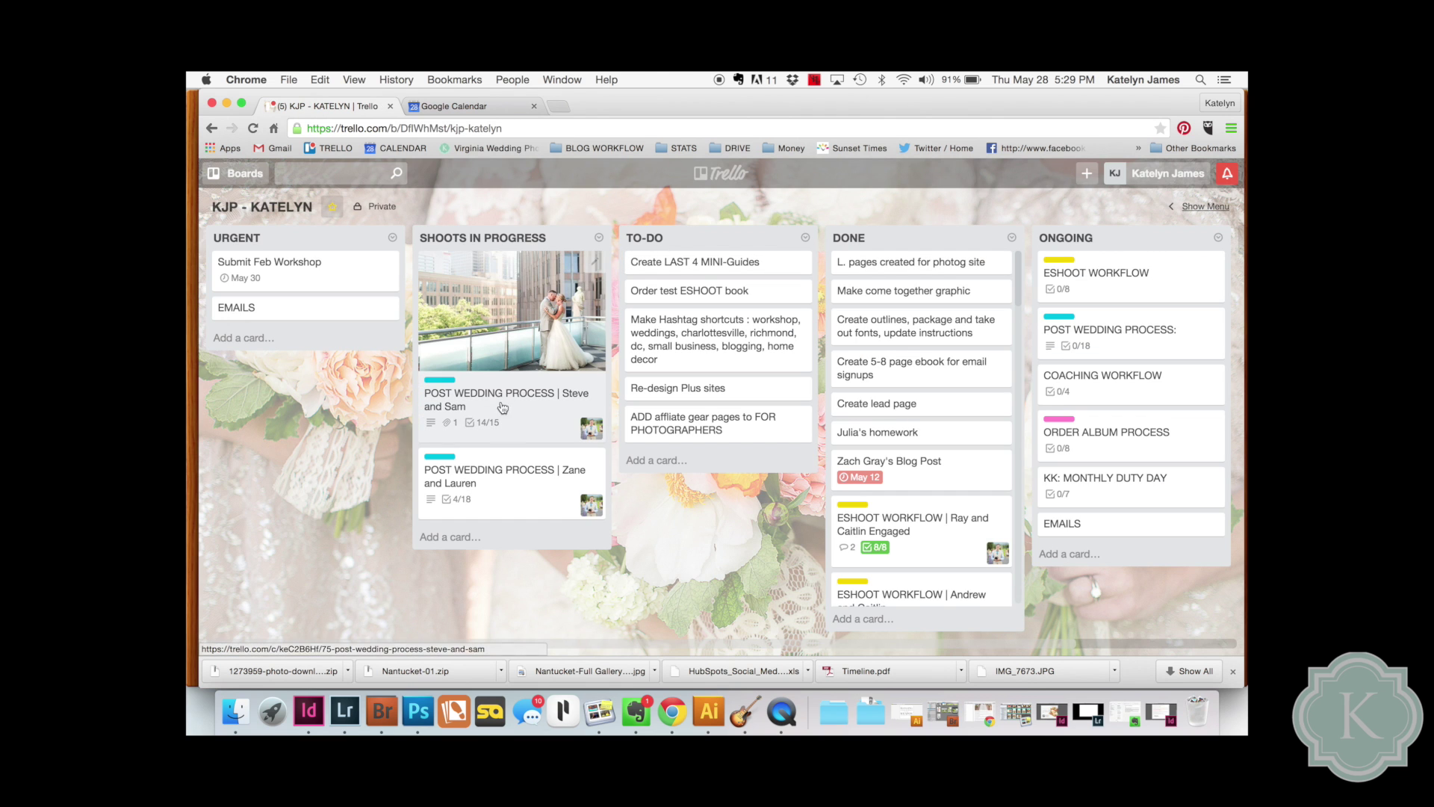
left_click(514, 478)
scroll(572, 457, "down", 15)
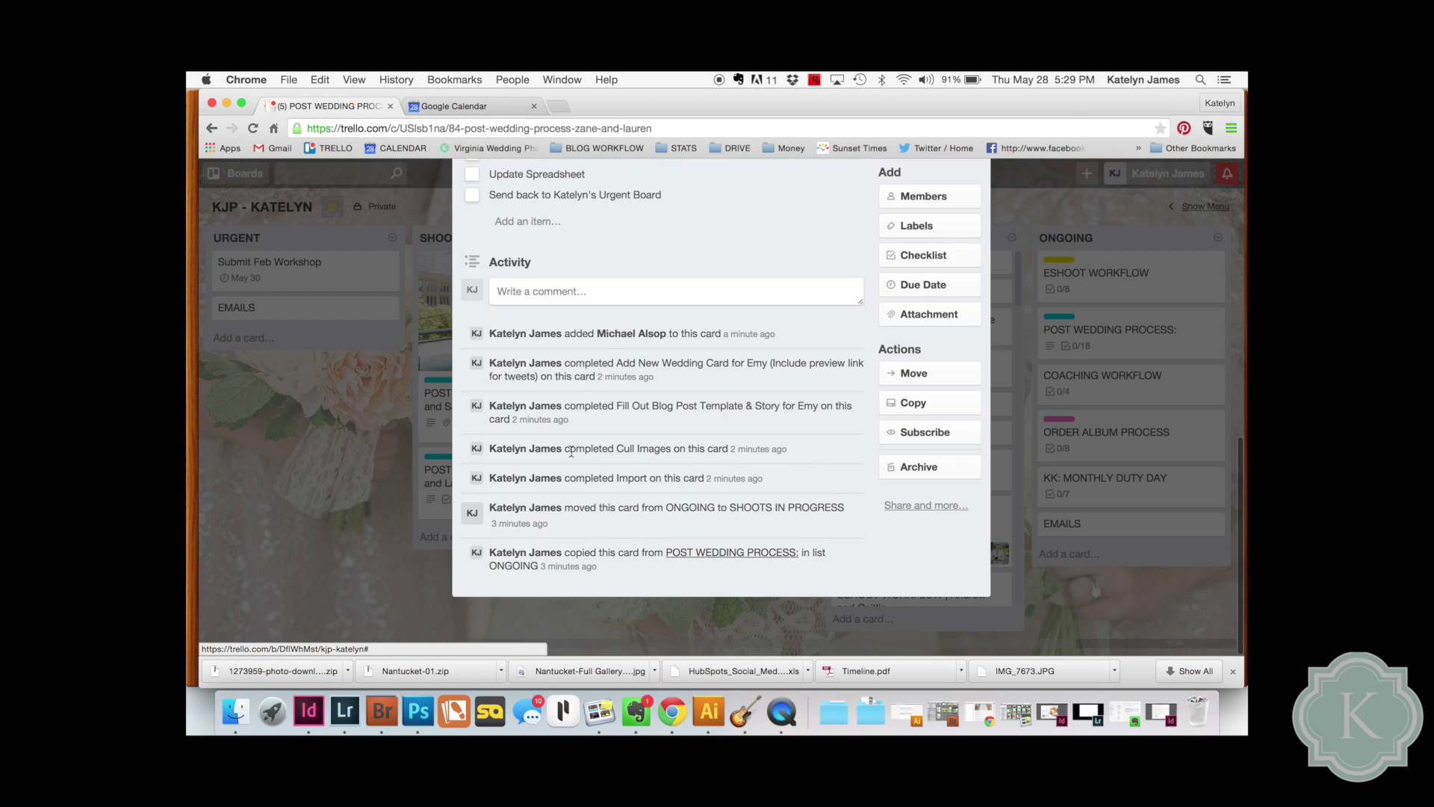
scroll(572, 451, "up", 15)
left_click(977, 187)
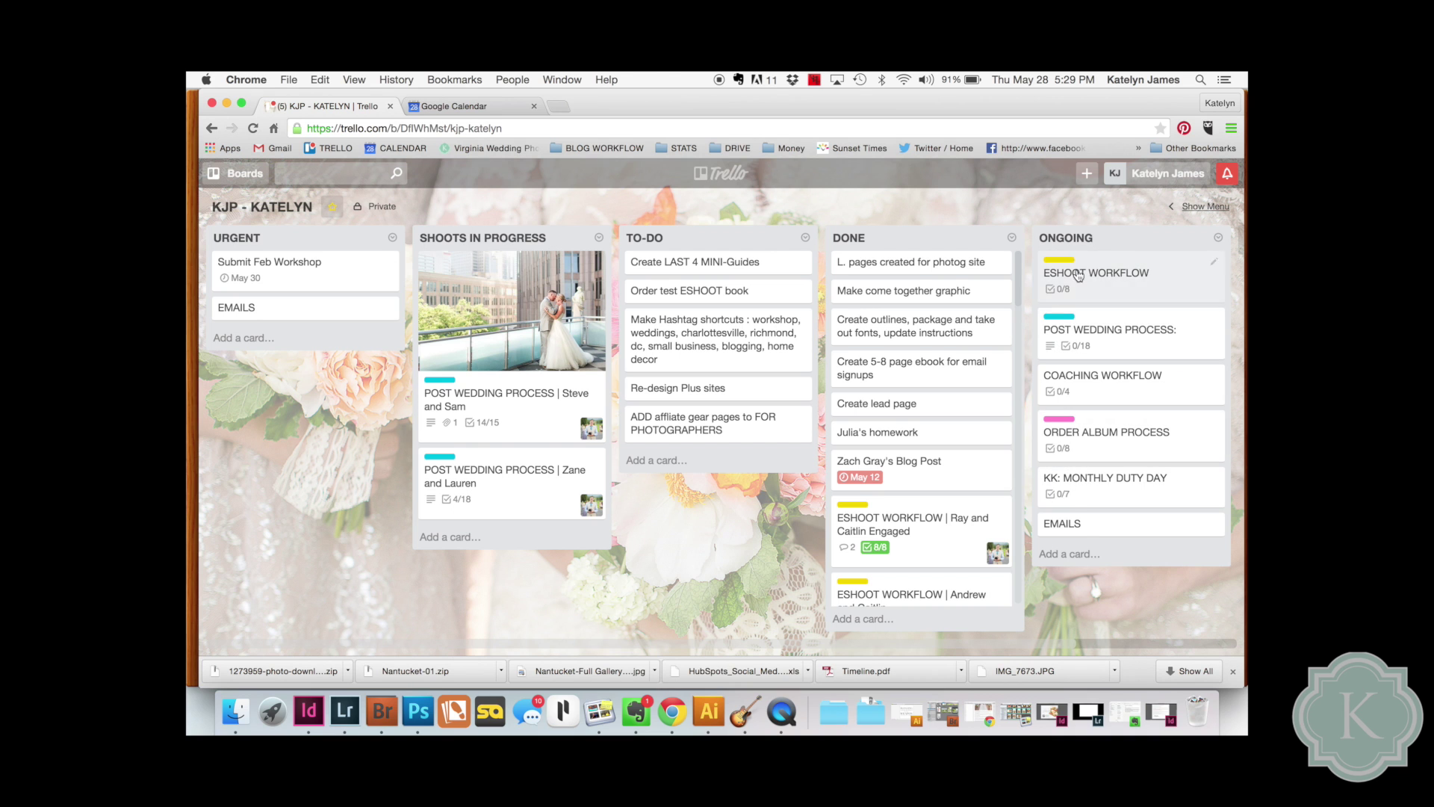
left_click(1128, 446)
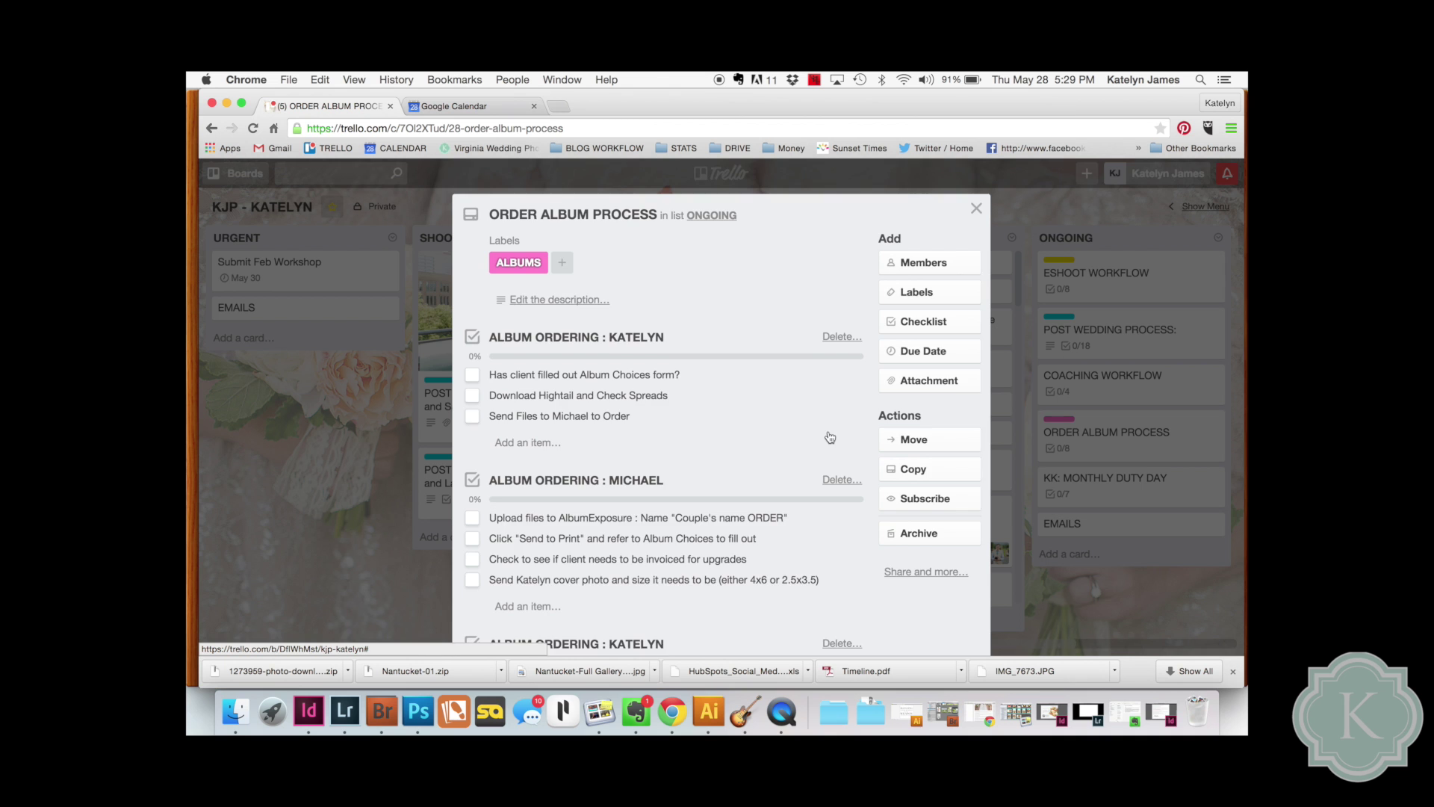
scroll(828, 437, "down", 2)
scroll(828, 437, "down", 1)
scroll(747, 448, "up", 4)
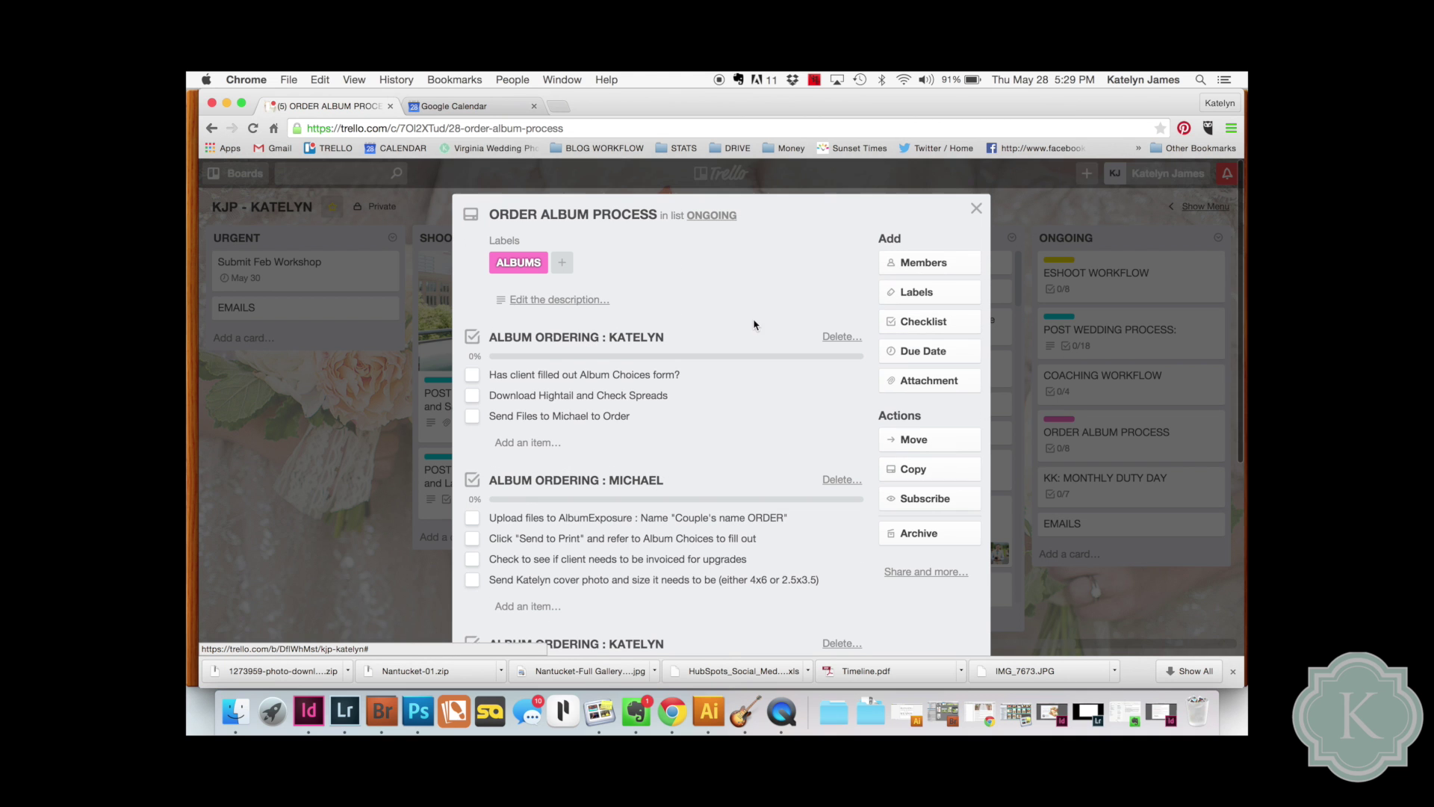
left_click(977, 210)
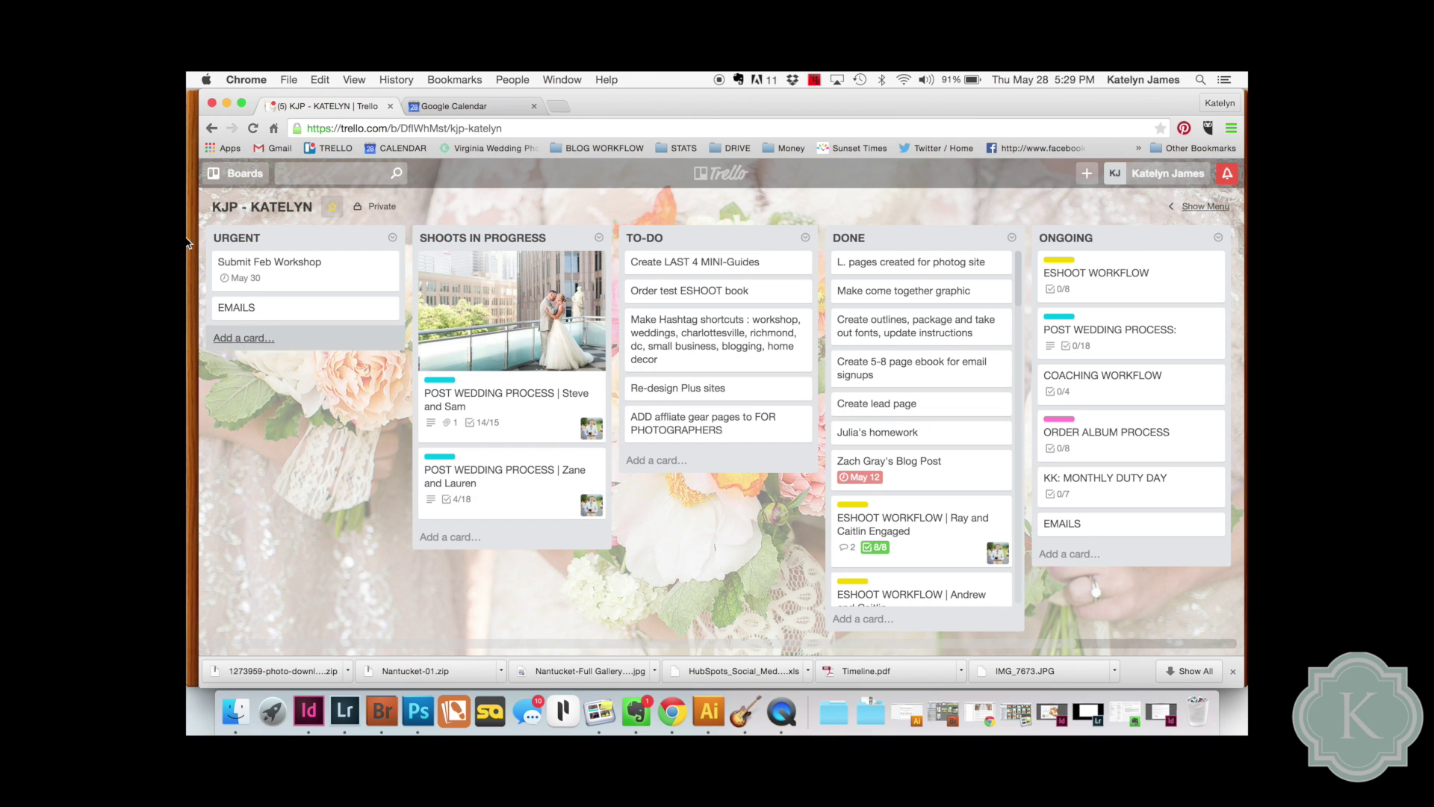
left_click(241, 177)
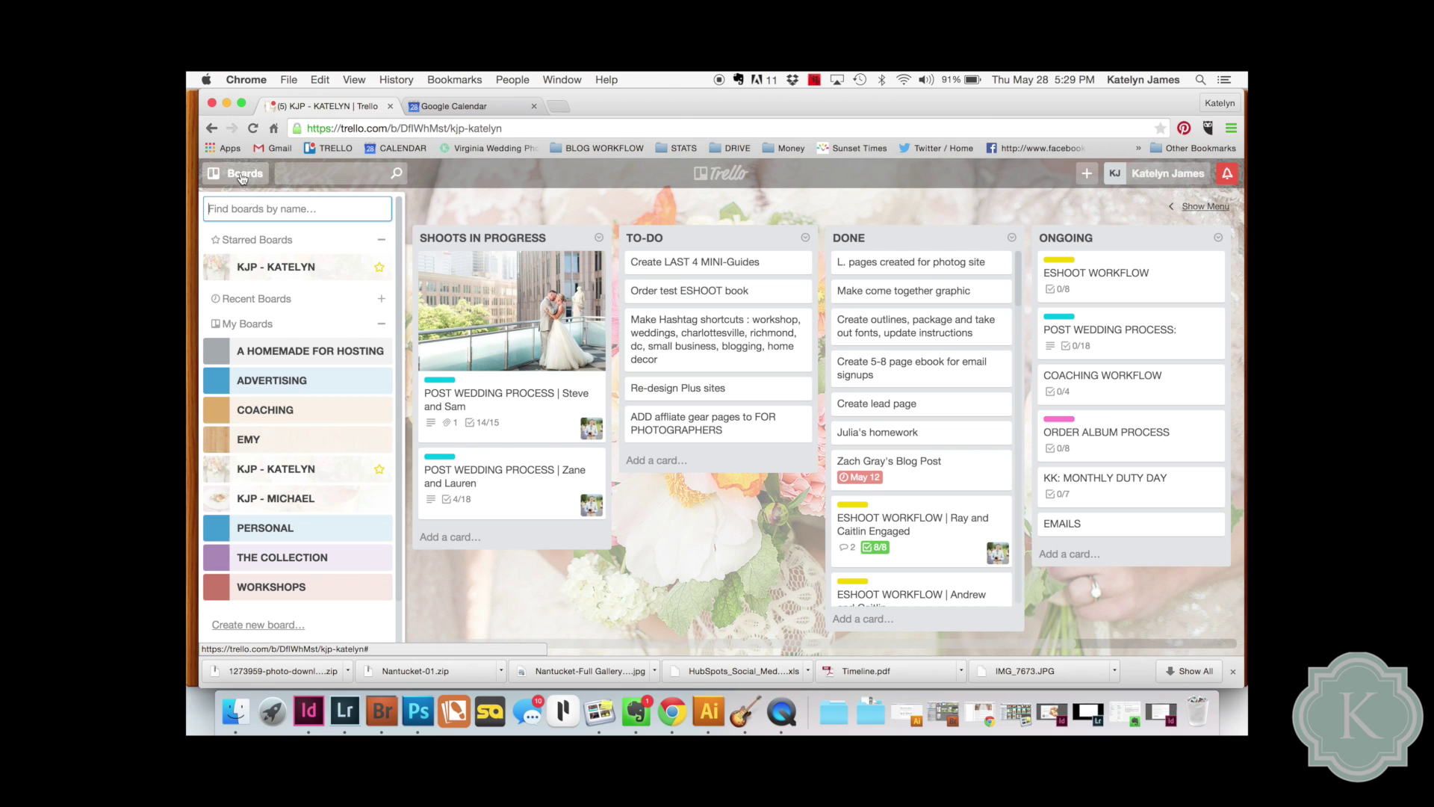
left_click(312, 499)
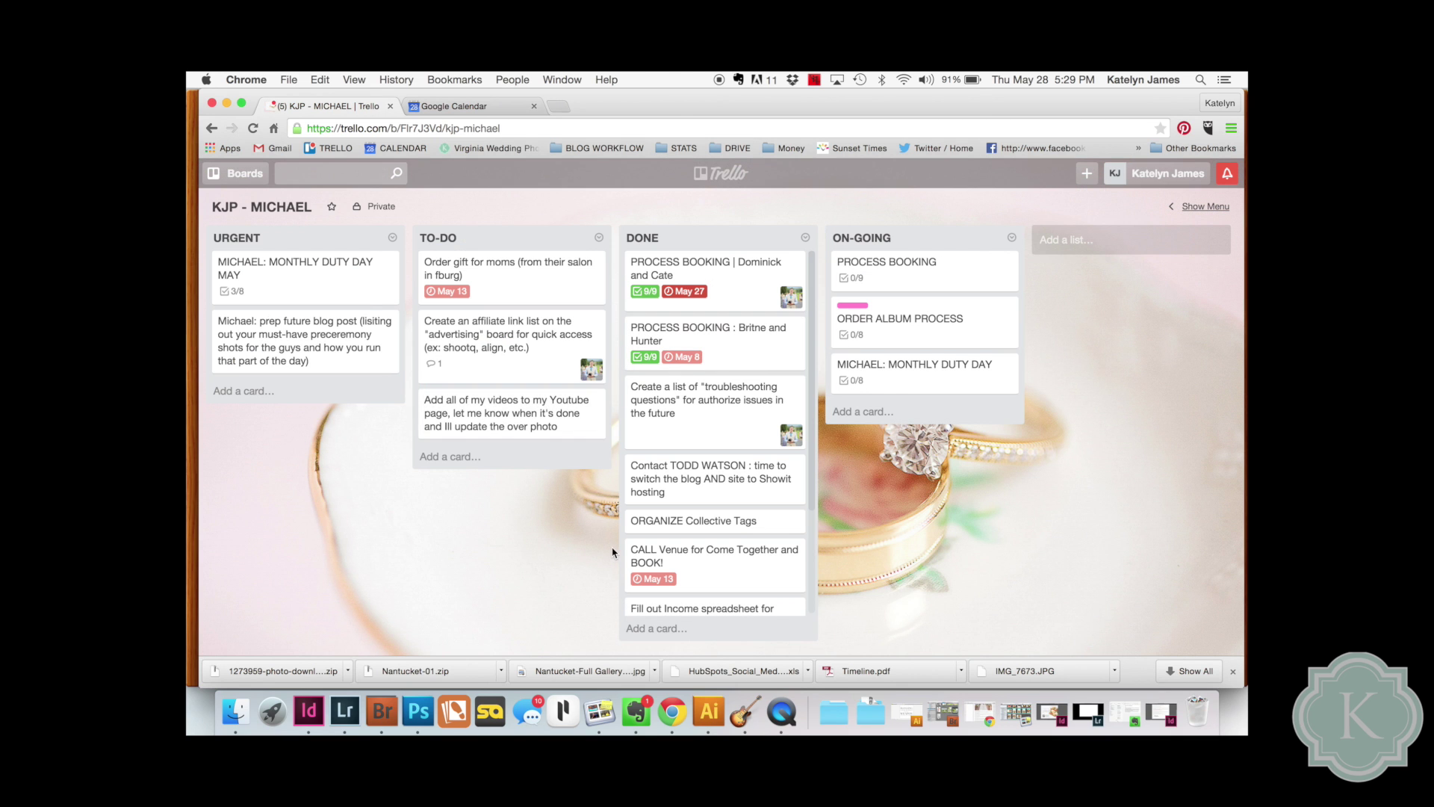
left_click(245, 176)
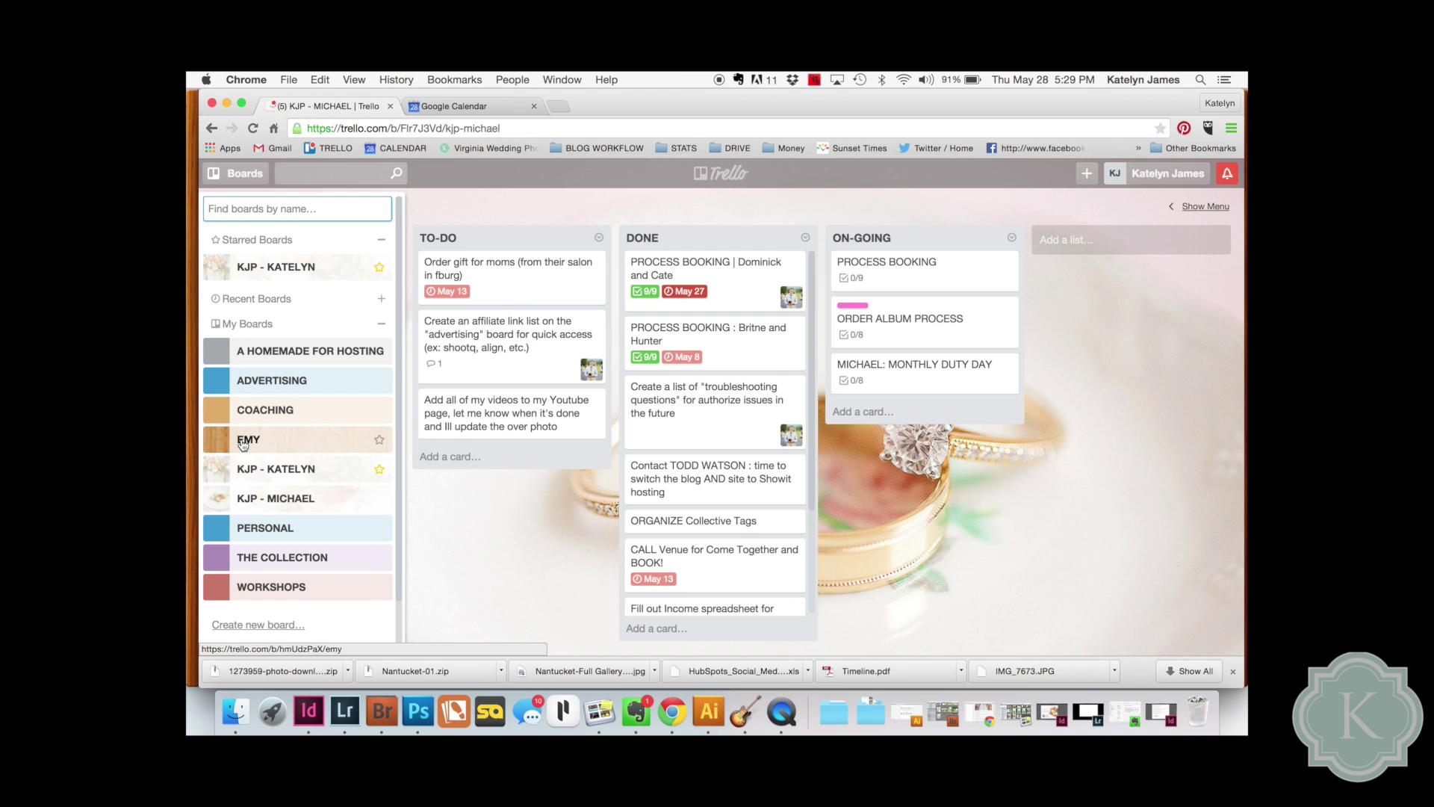
left_click(272, 471)
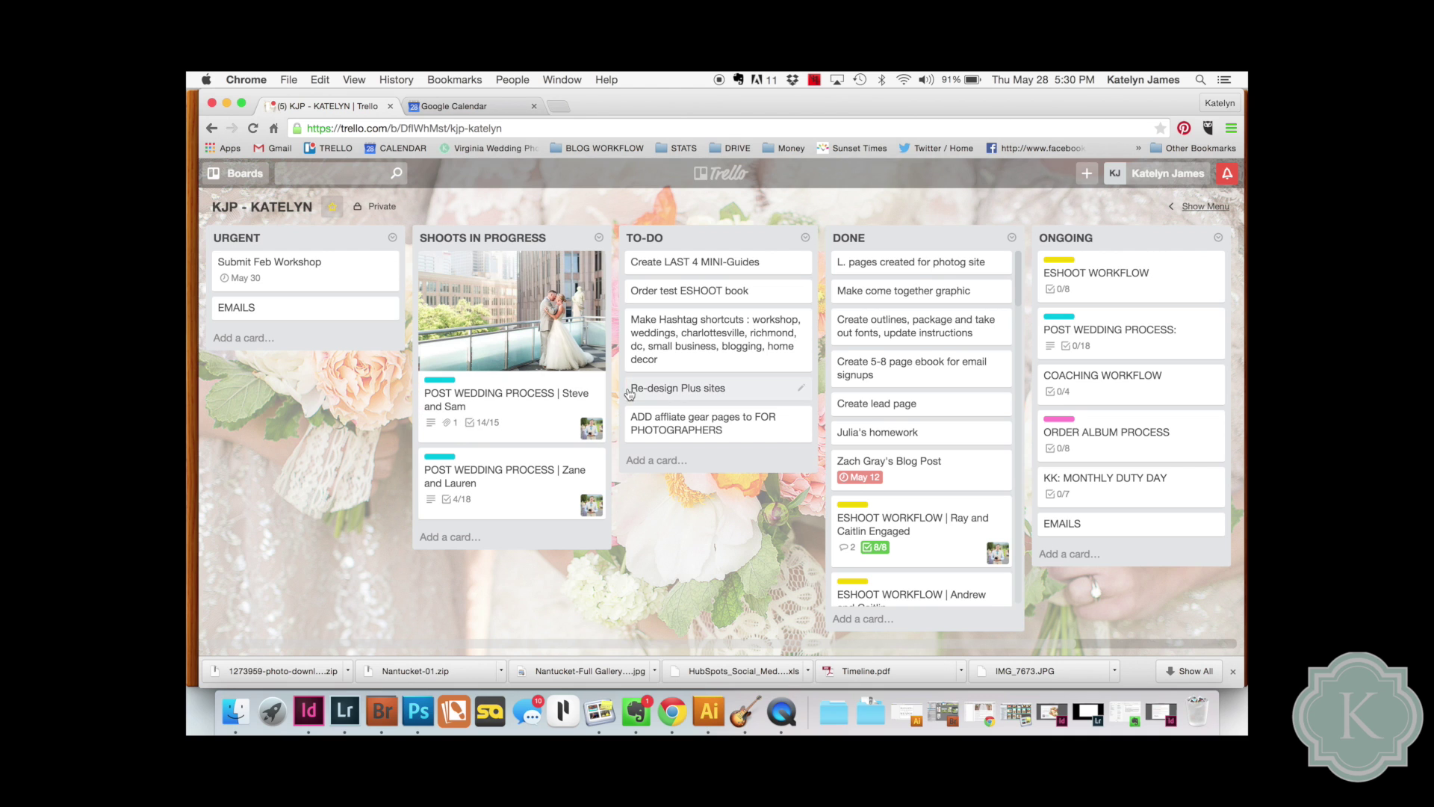
left_click(241, 176)
left_click(241, 174)
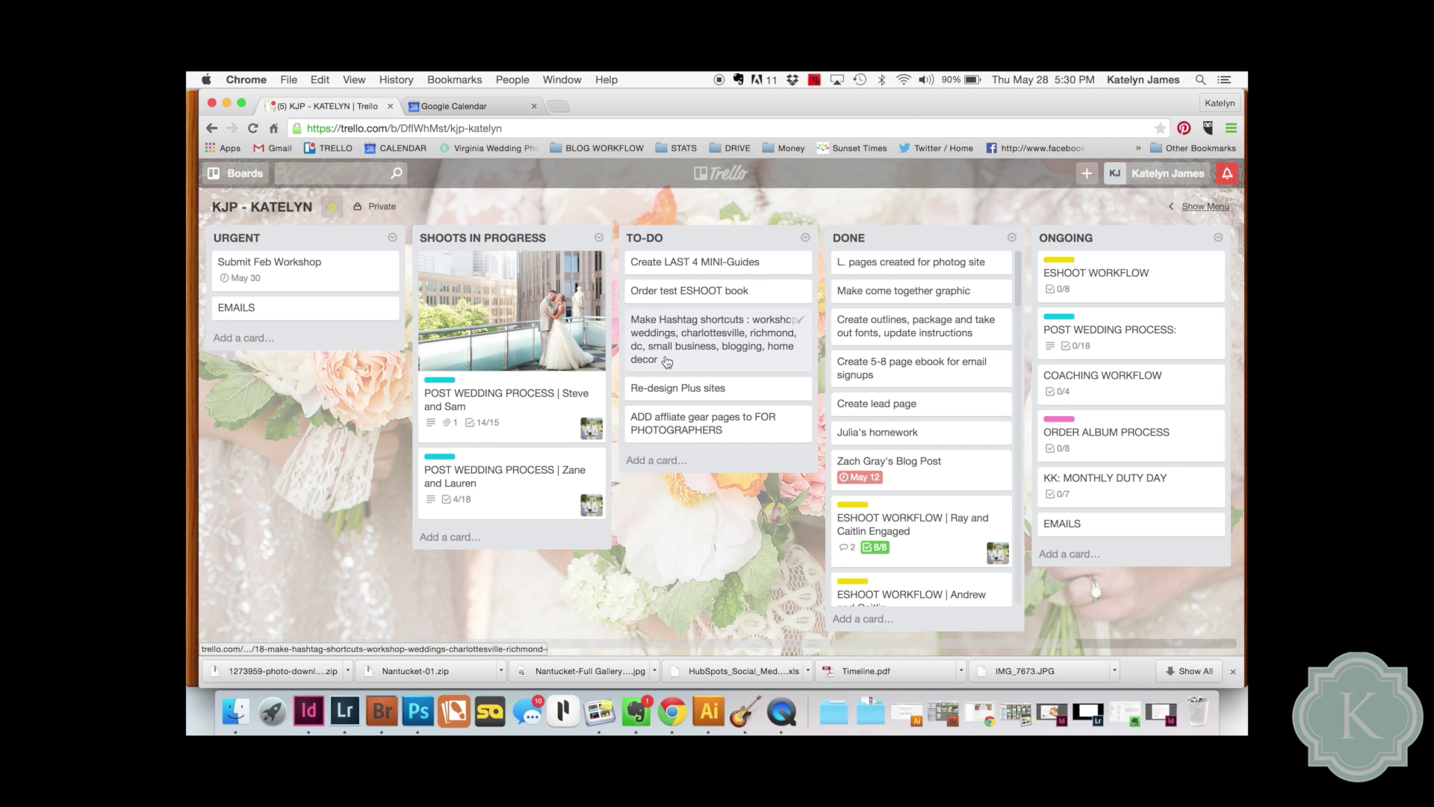
left_click(522, 381)
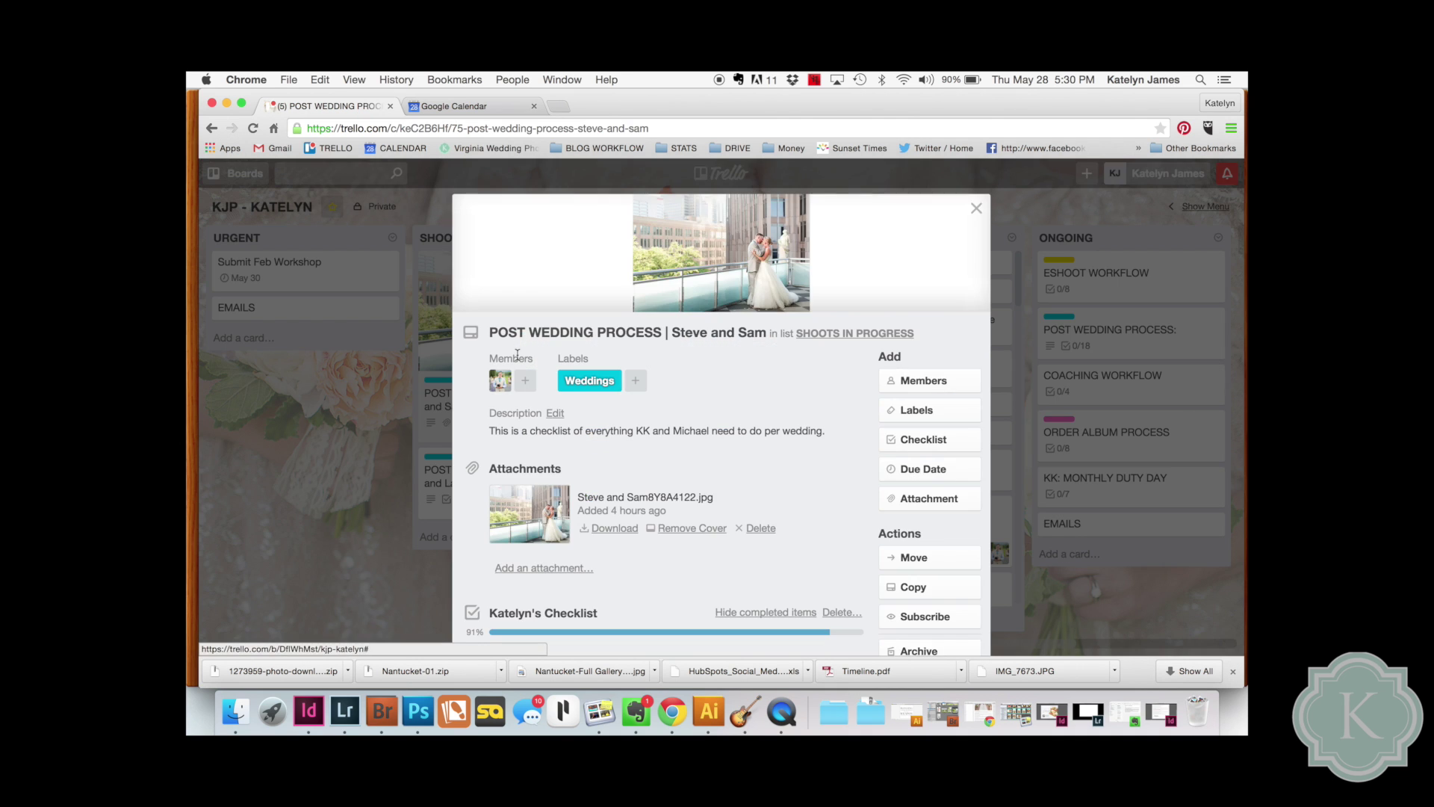
scroll(613, 554, "down", 10)
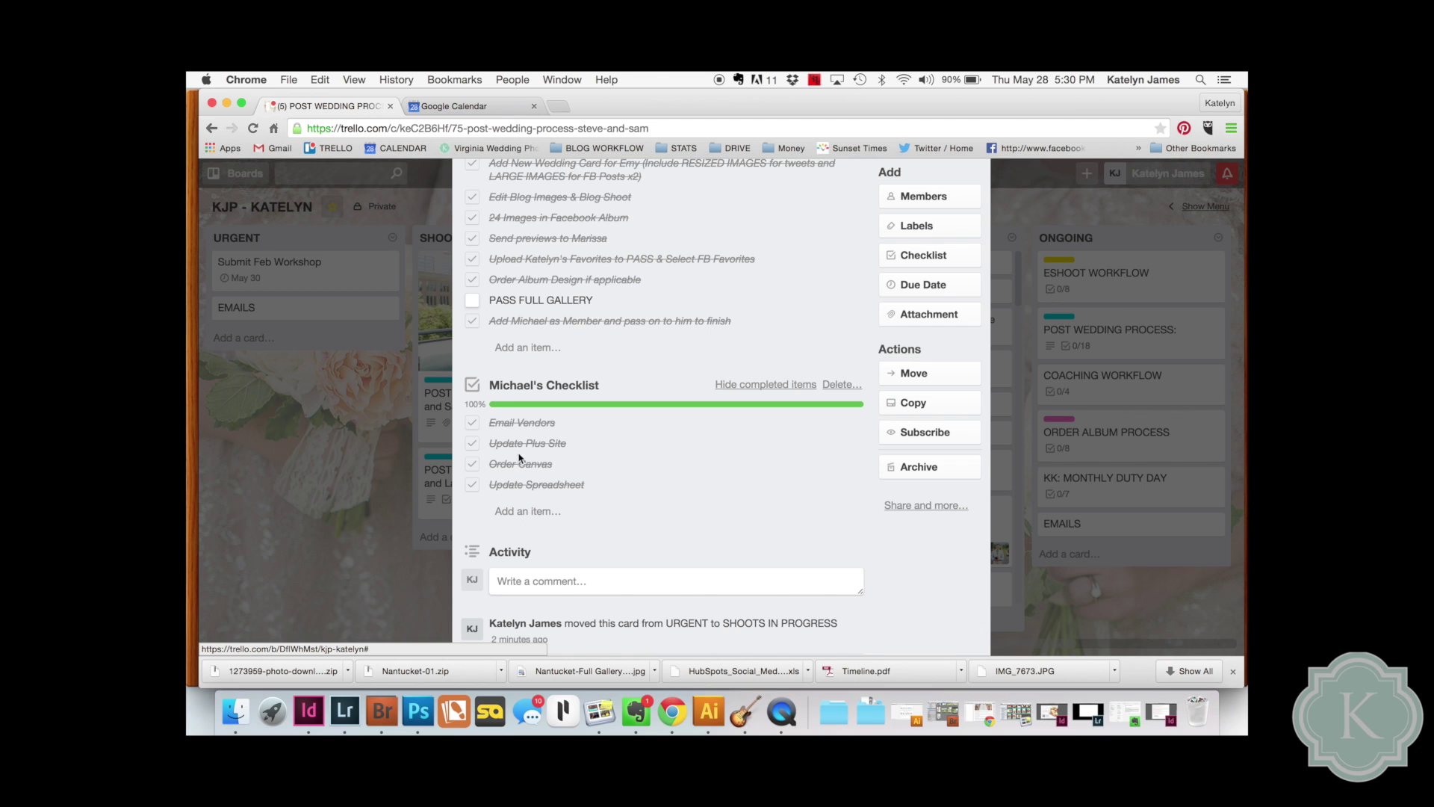
scroll(580, 399, "up", 1)
scroll(580, 399, "up", 10)
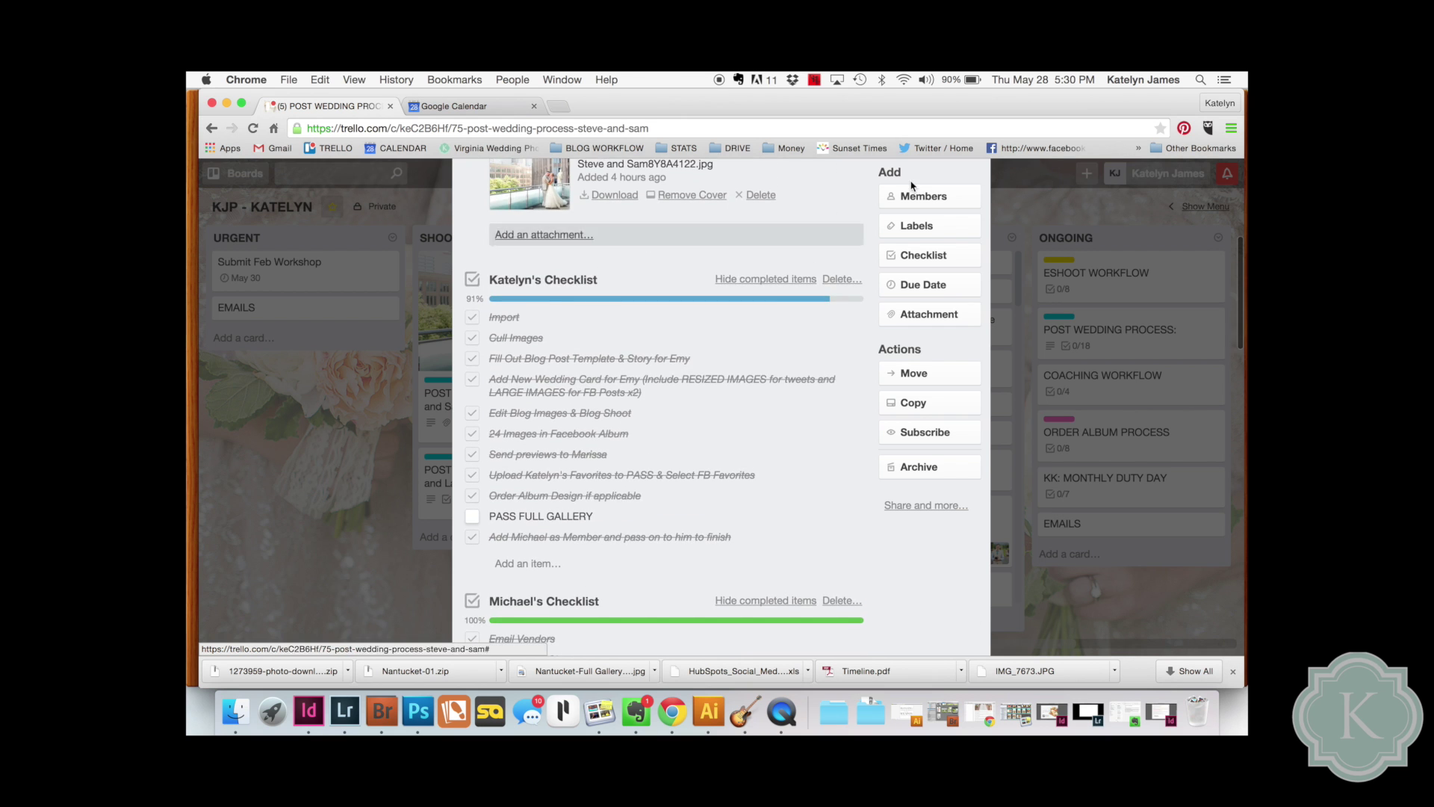
left_click(976, 209)
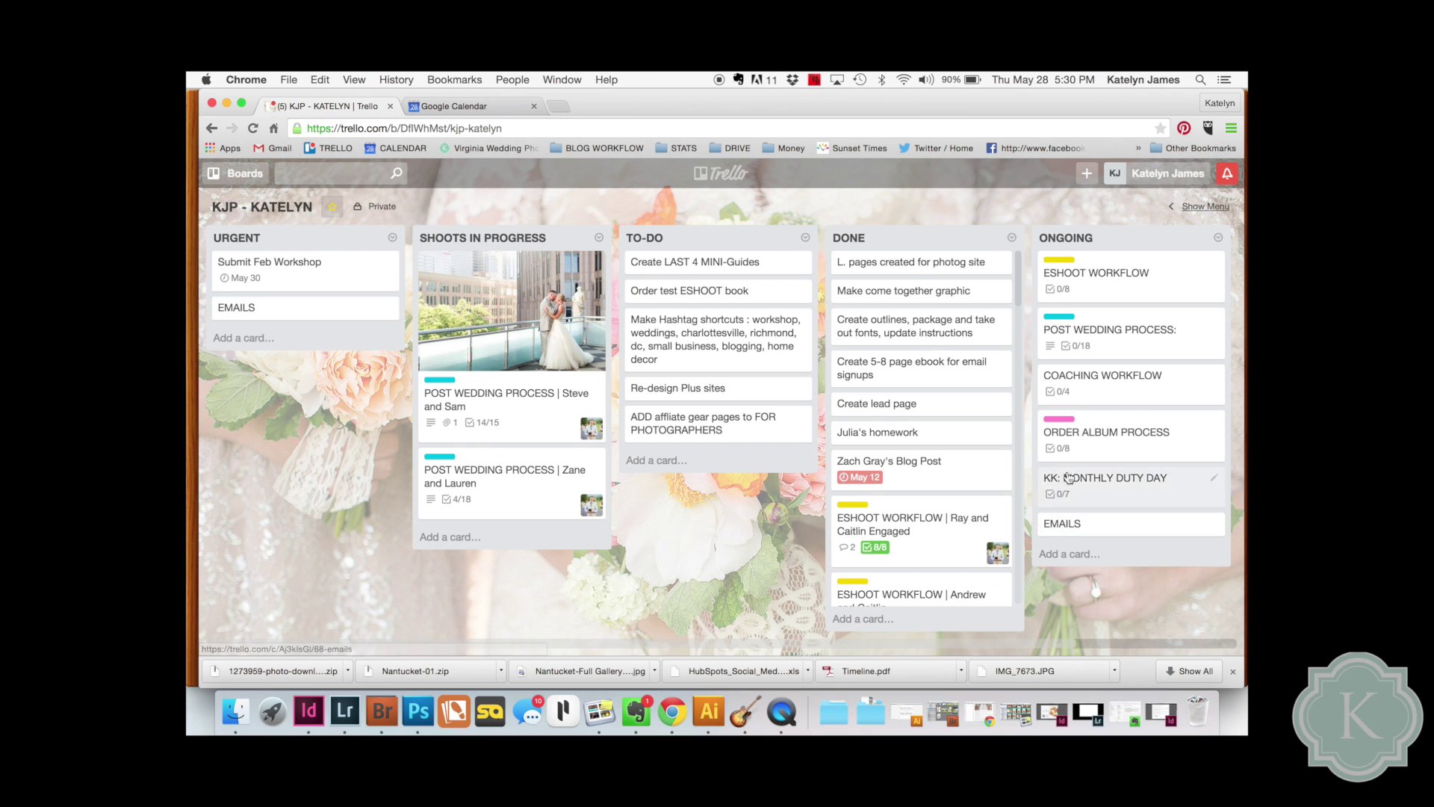
left_click(238, 176)
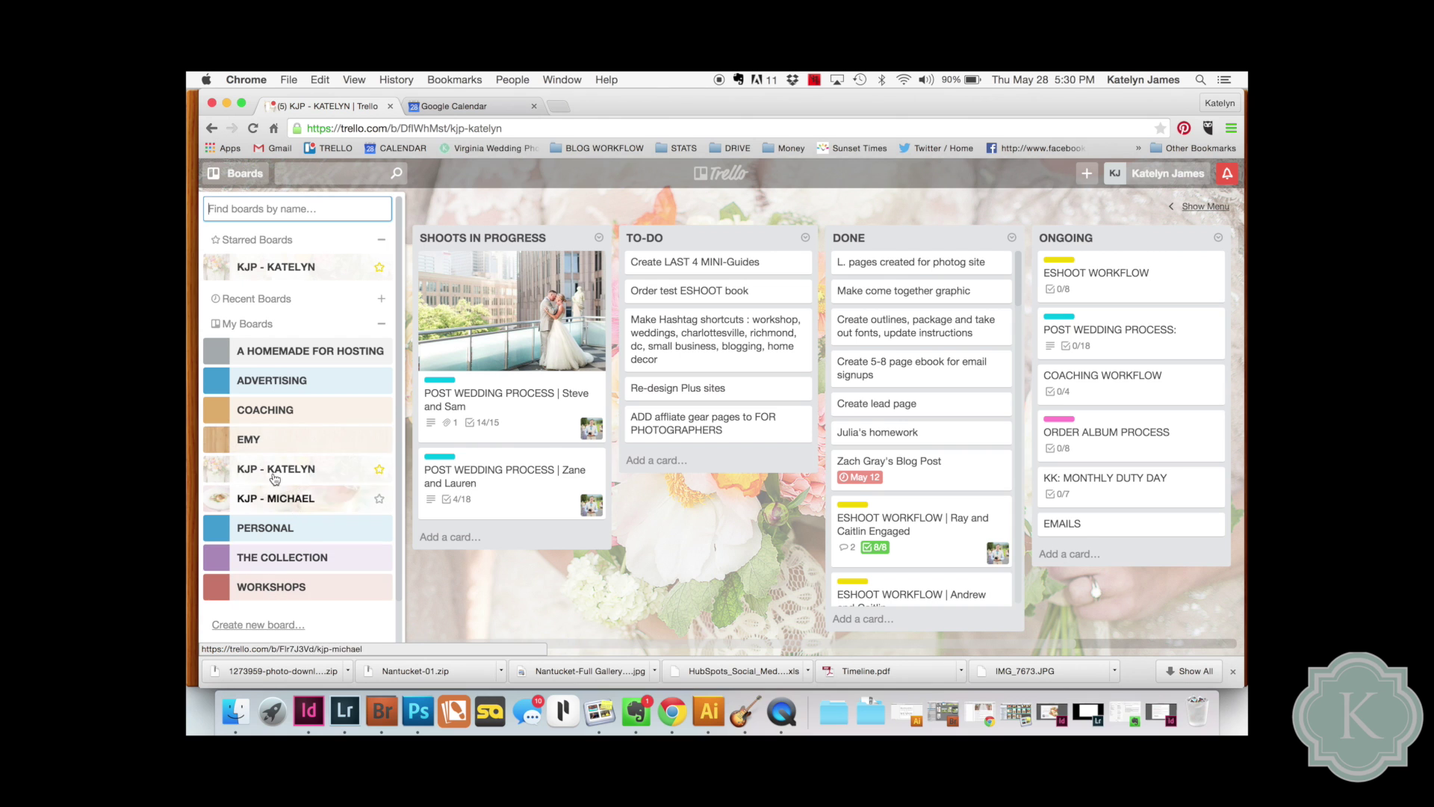
left_click(235, 173)
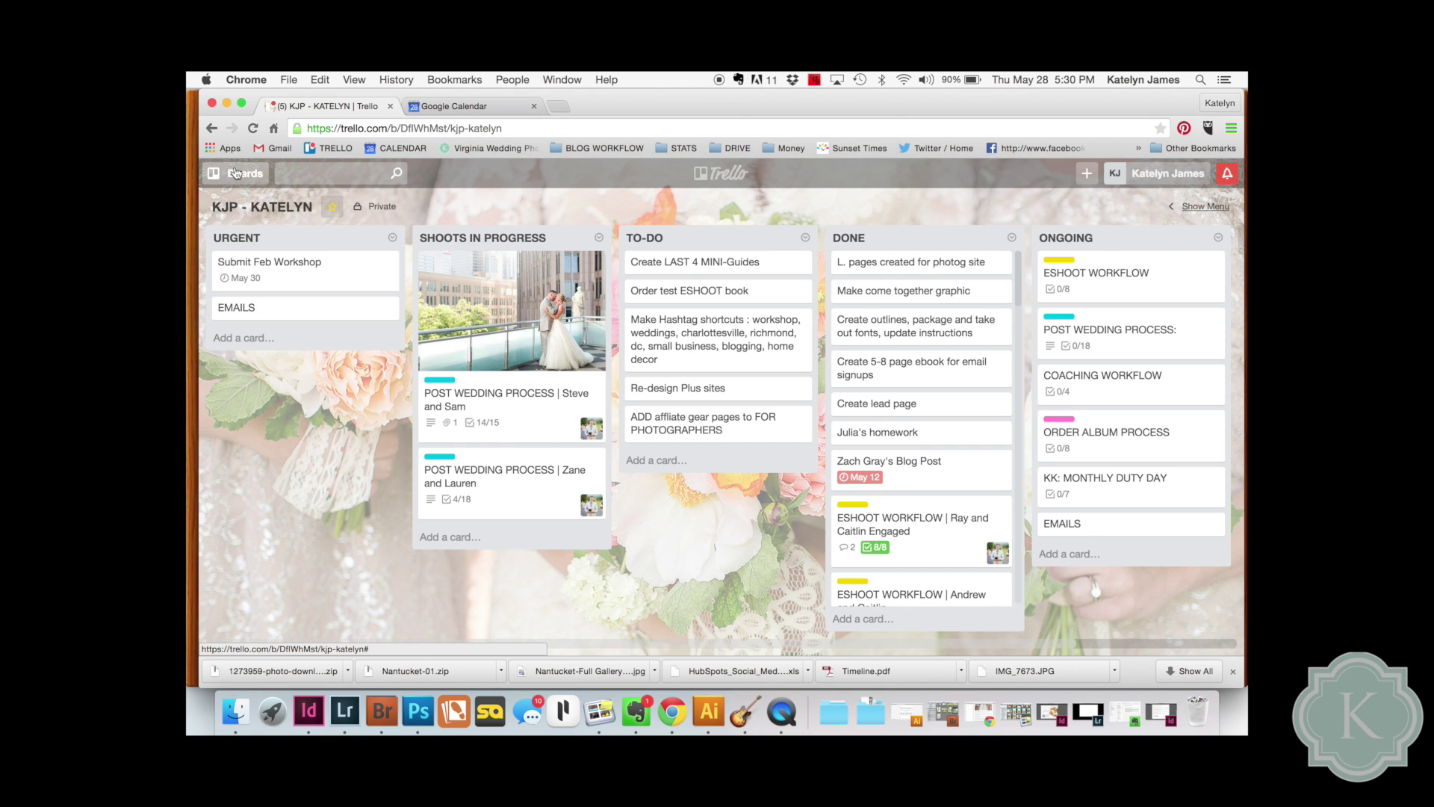